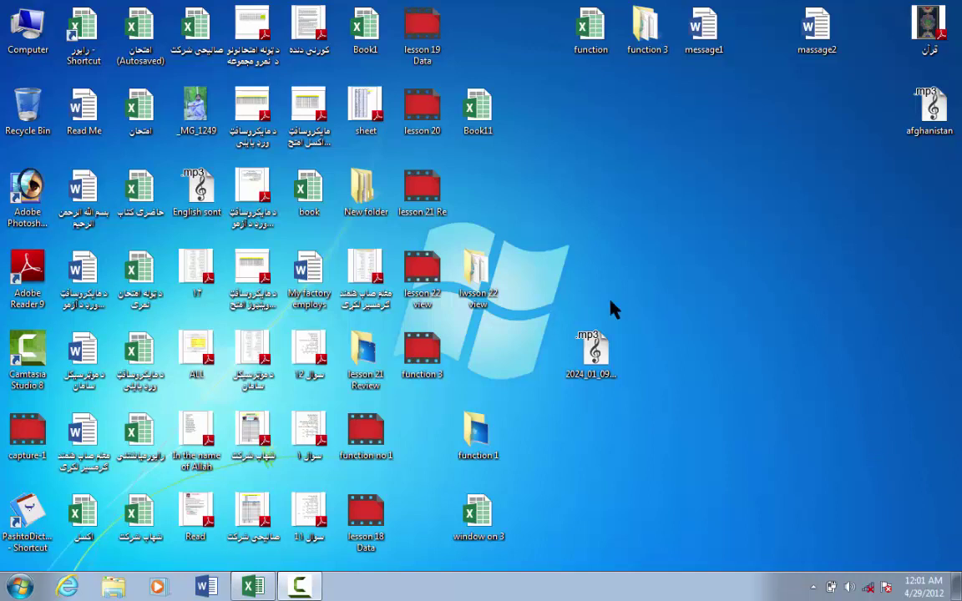
# Restore the function workbook from the taskbar, then minimize it to reveal the desktop.
pyautogui.click(253, 588)
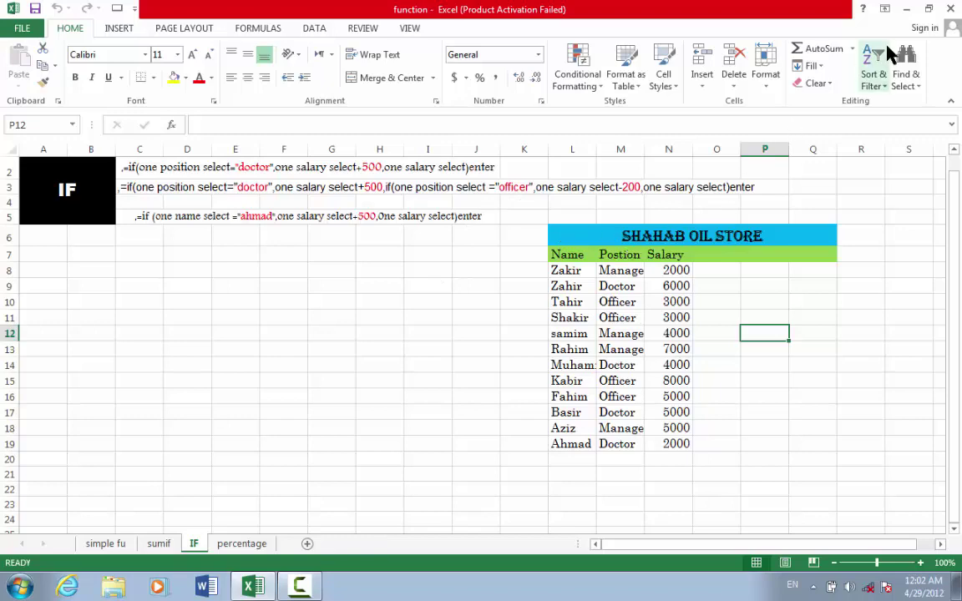
pyautogui.click(908, 9)
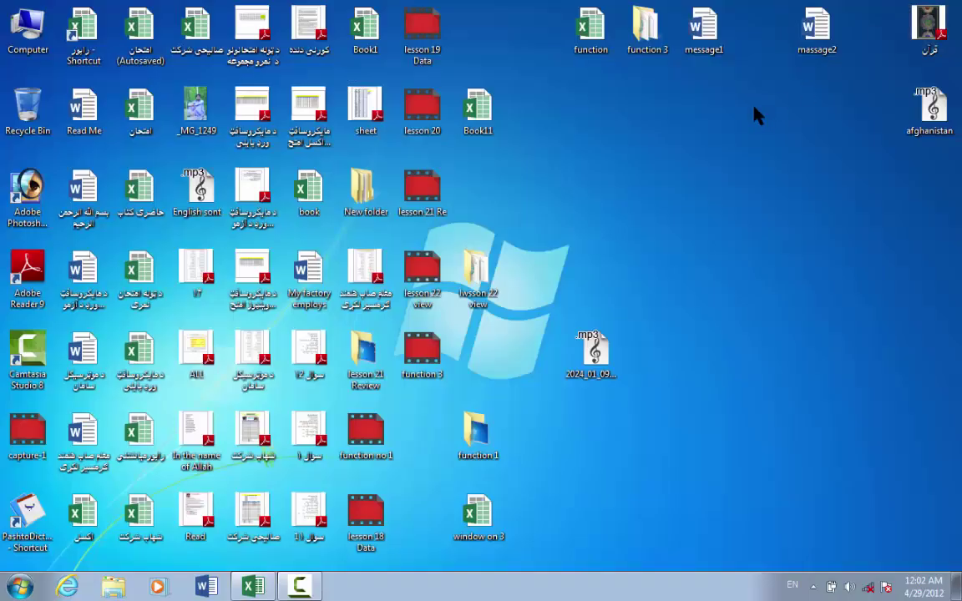
# Open message1 in Word, dismiss the activation prompt, read the salary-change note, then close it.
pyautogui.rightClick(709, 42)
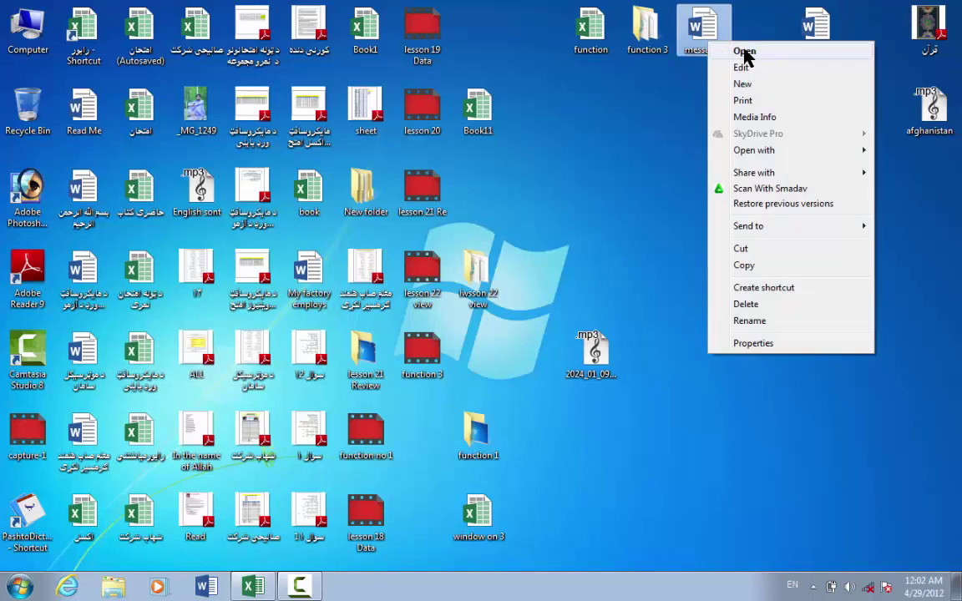
pyautogui.click(744, 52)
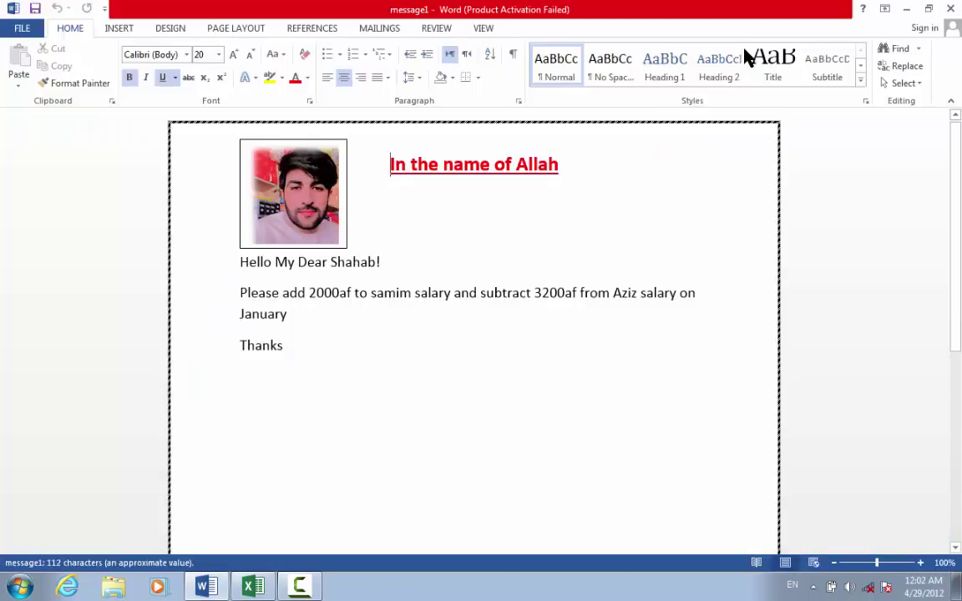
pyautogui.click(651, 127)
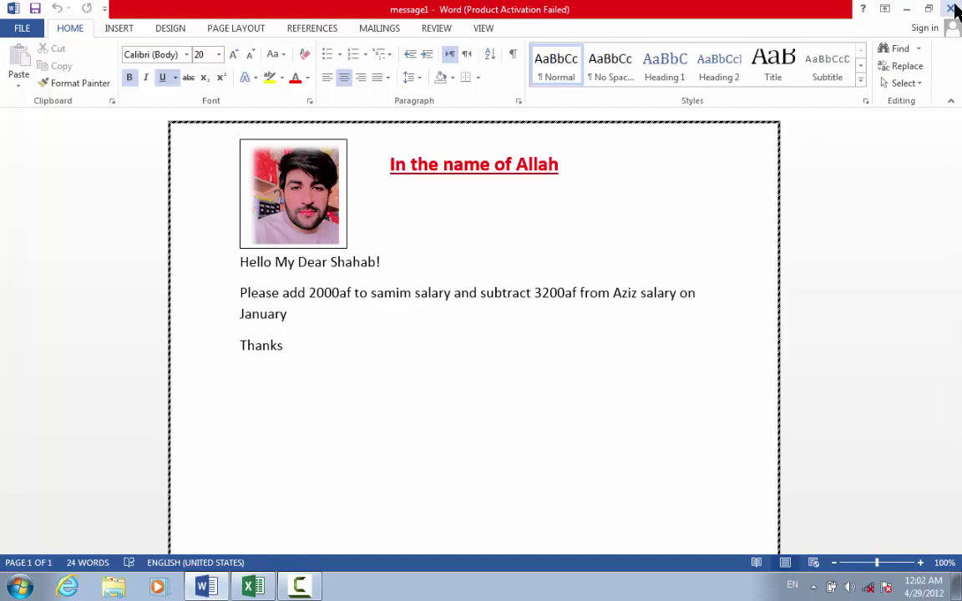
pyautogui.click(955, 10)
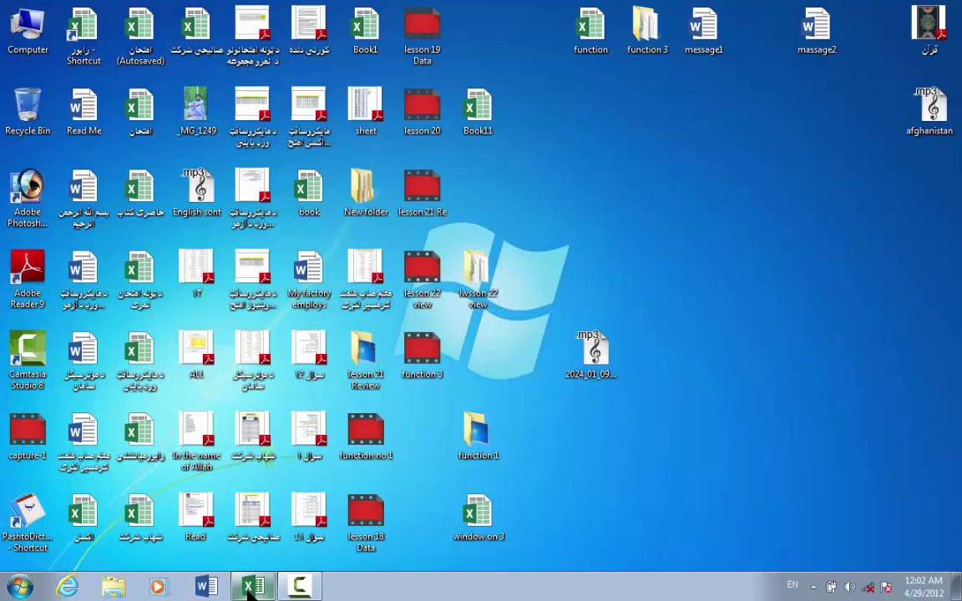
pyautogui.moveTo(249, 587)
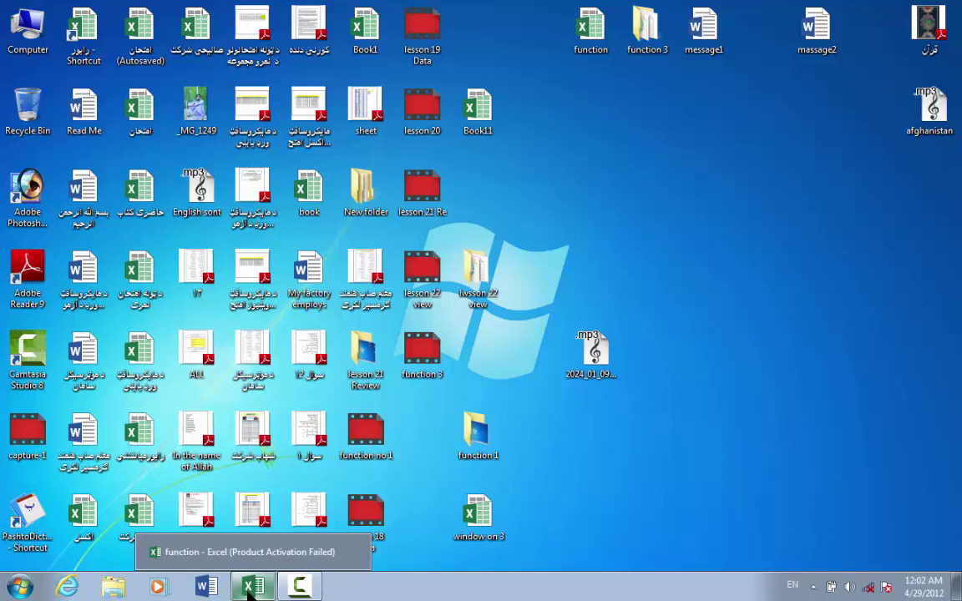
# Restore the function workbook at the IF salary table and select cell O8.
pyautogui.click(249, 589)
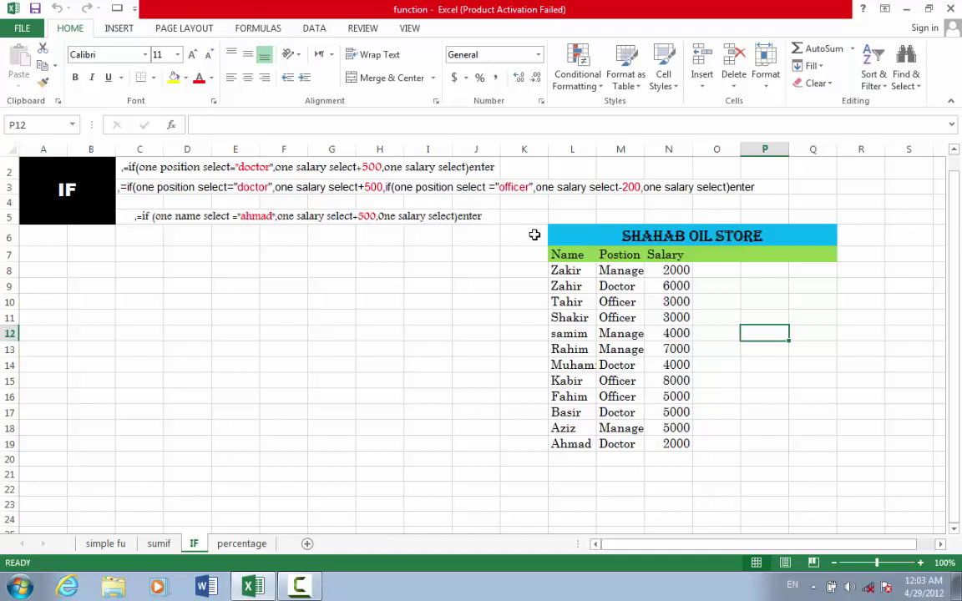
pyautogui.click(716, 270)
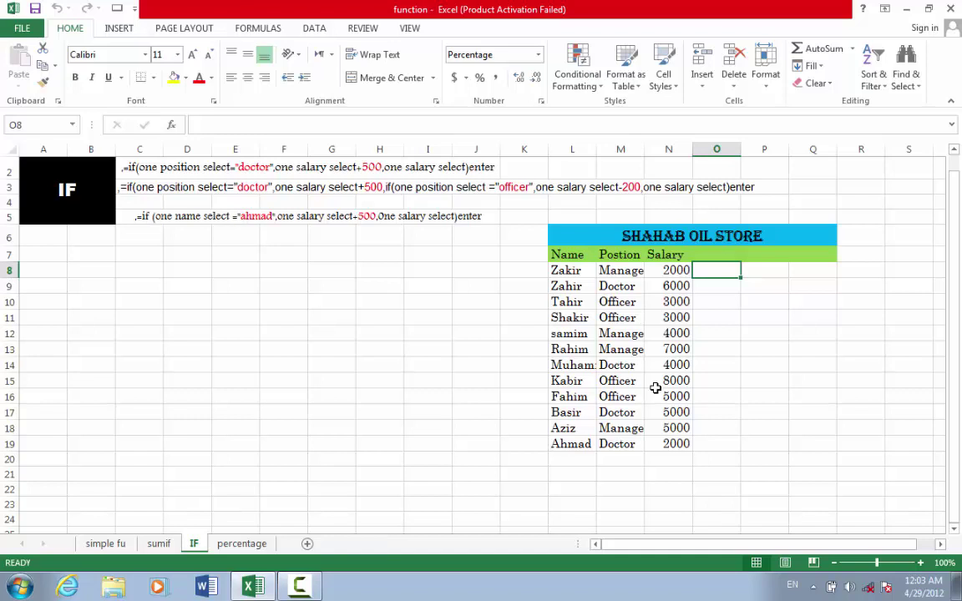
# Enter =IF(L8="<employee name>",N8+500,N8) in O8 to add a 500 bonus for one employee.
pyautogui.write('=if')
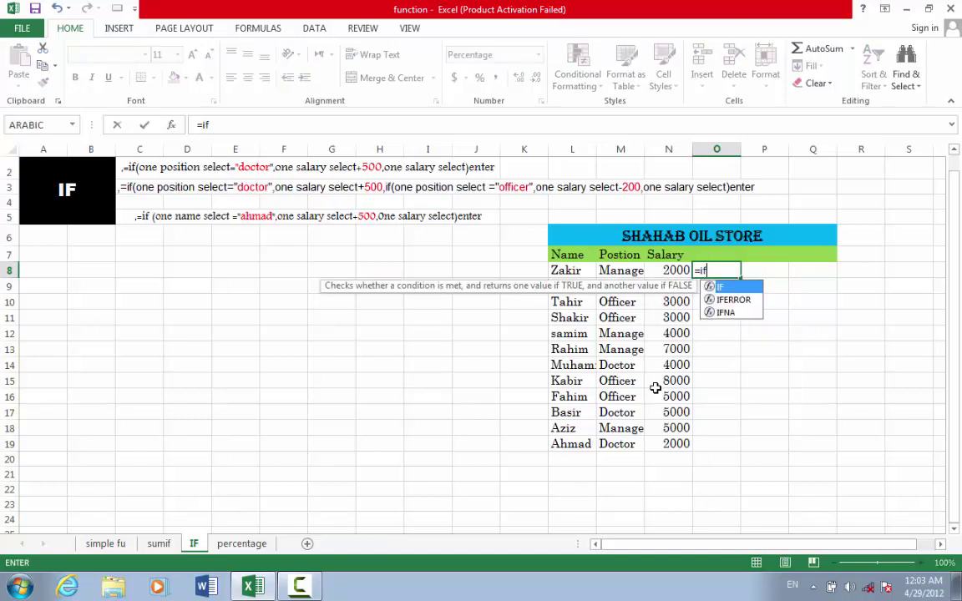
pyautogui.write('(')
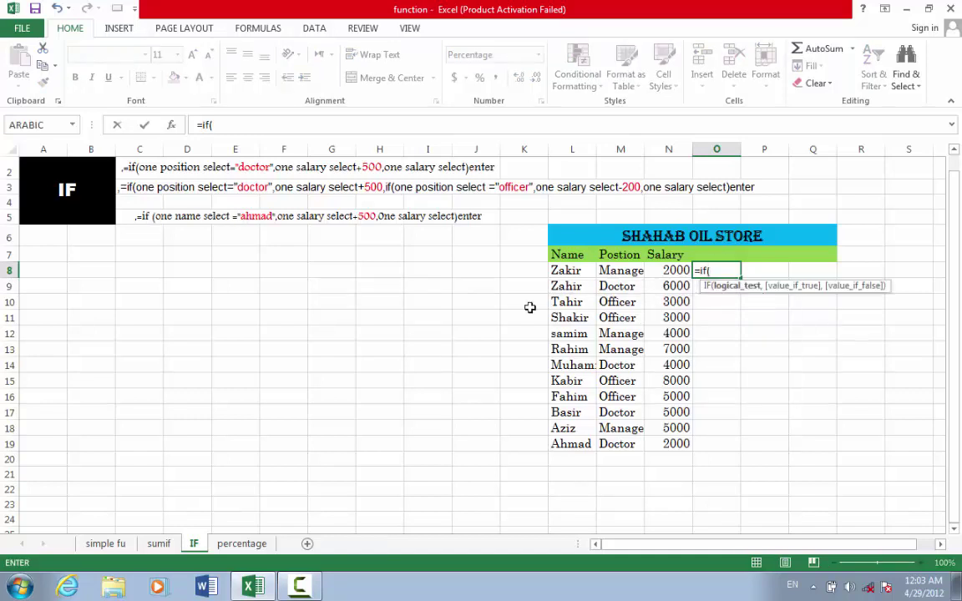
pyautogui.click(568, 272)
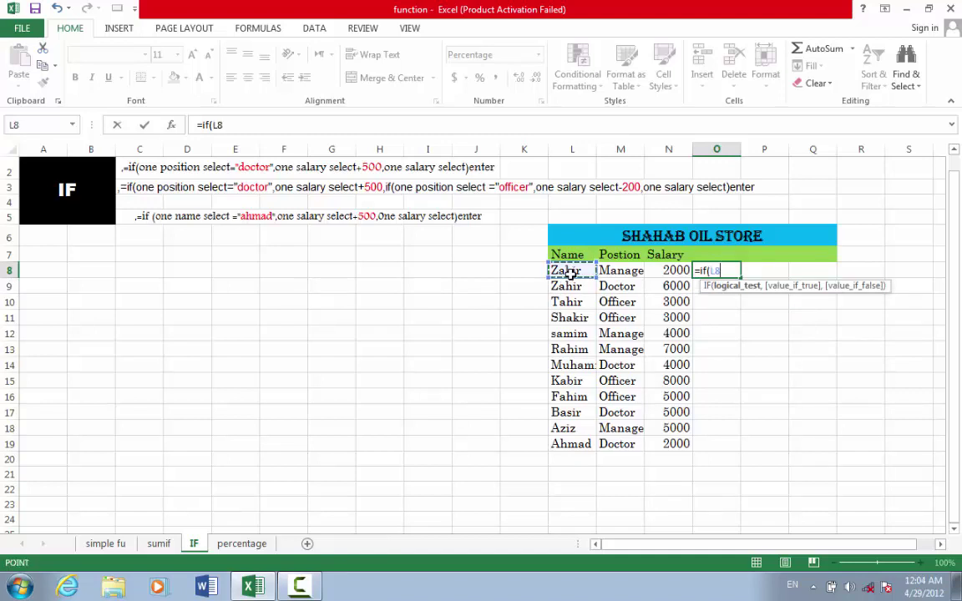
pyautogui.write('=')
pyautogui.write('"')
pyautogui.write('ahmad')
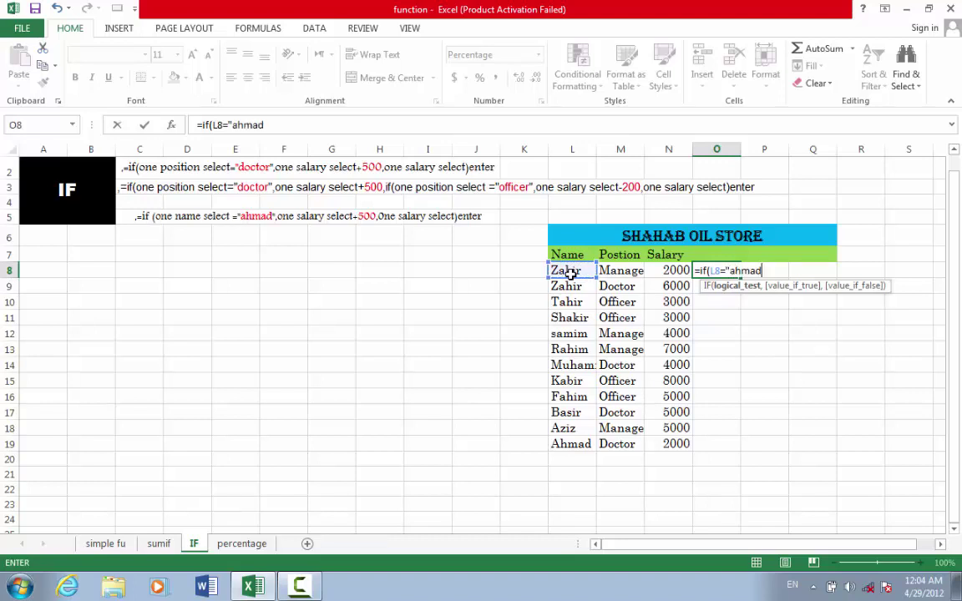
pyautogui.write('",')
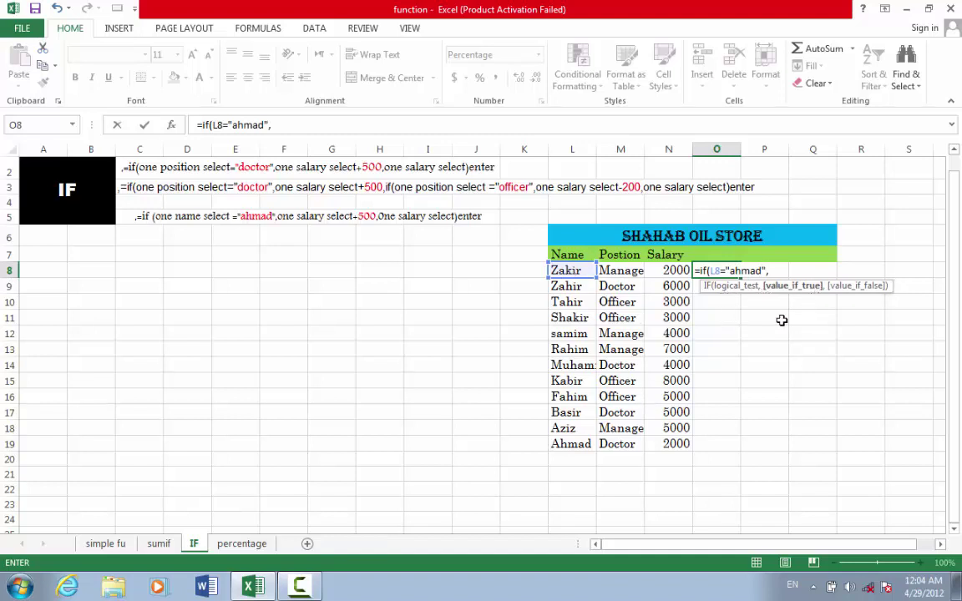
pyautogui.click(666, 271)
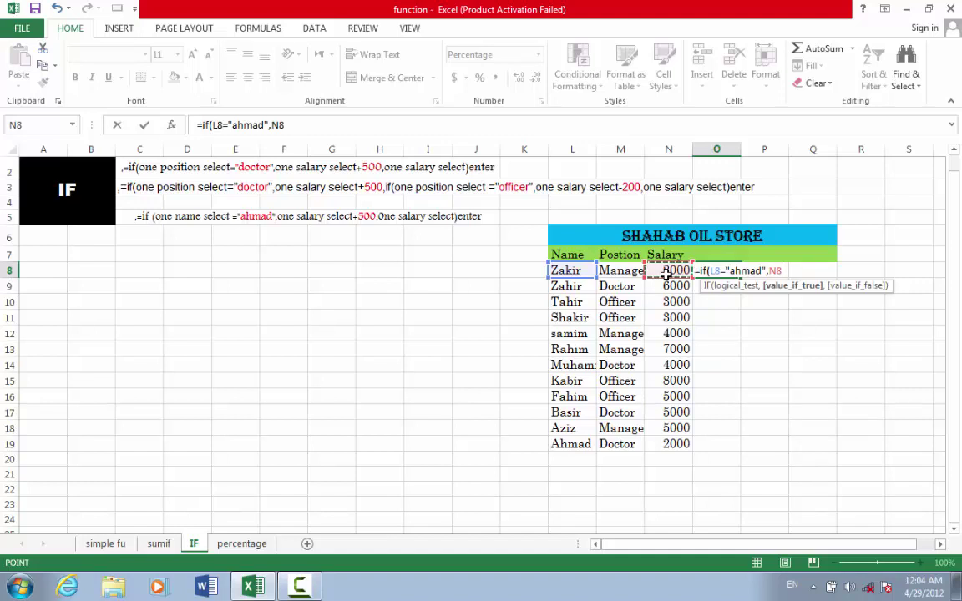
pyautogui.write('+')
pyautogui.write('500')
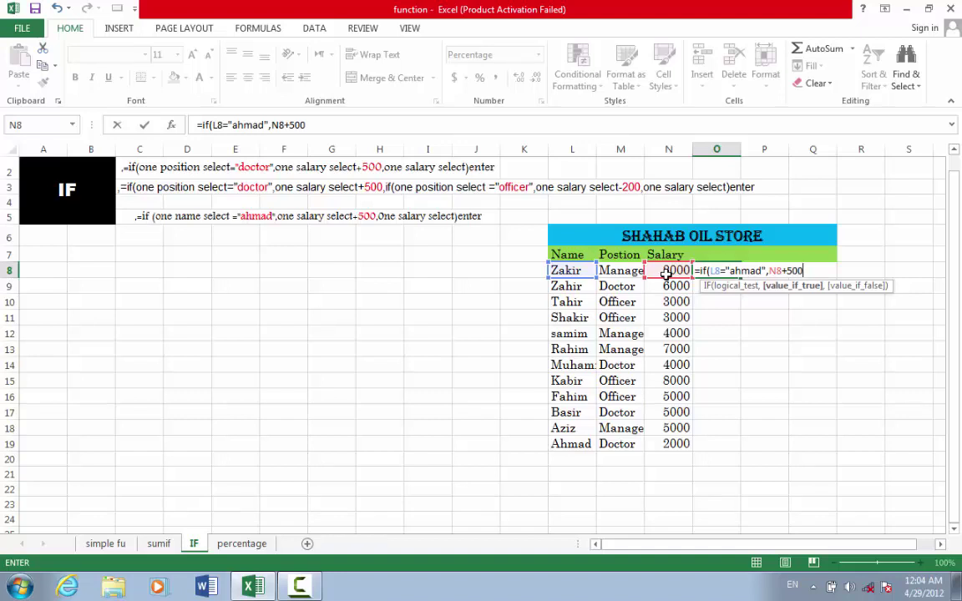
pyautogui.write(',')
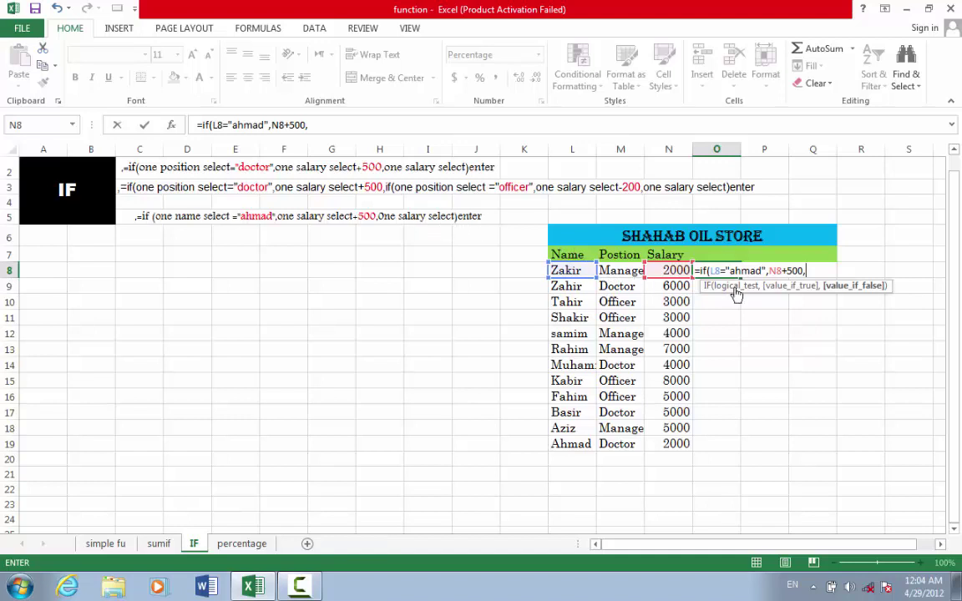
pyautogui.click(676, 269)
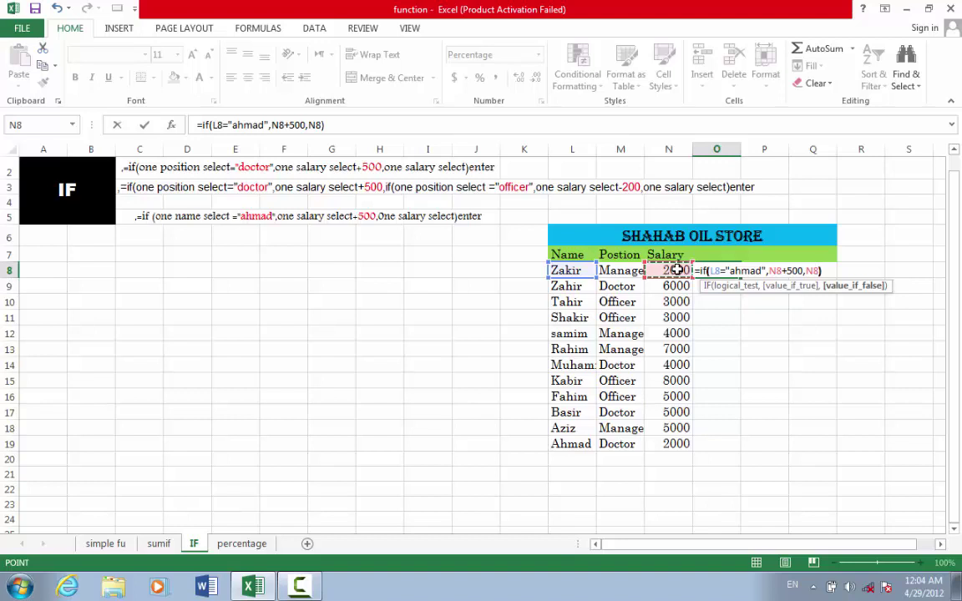
pyautogui.press('Return')
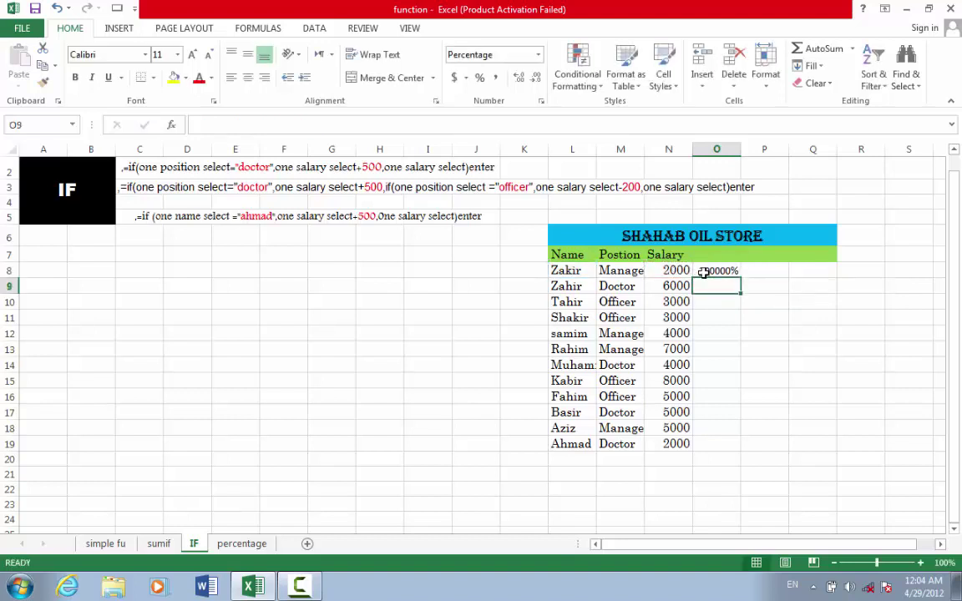
# Set O8's number format to General so it shows 2000.
pyautogui.click(706, 270)
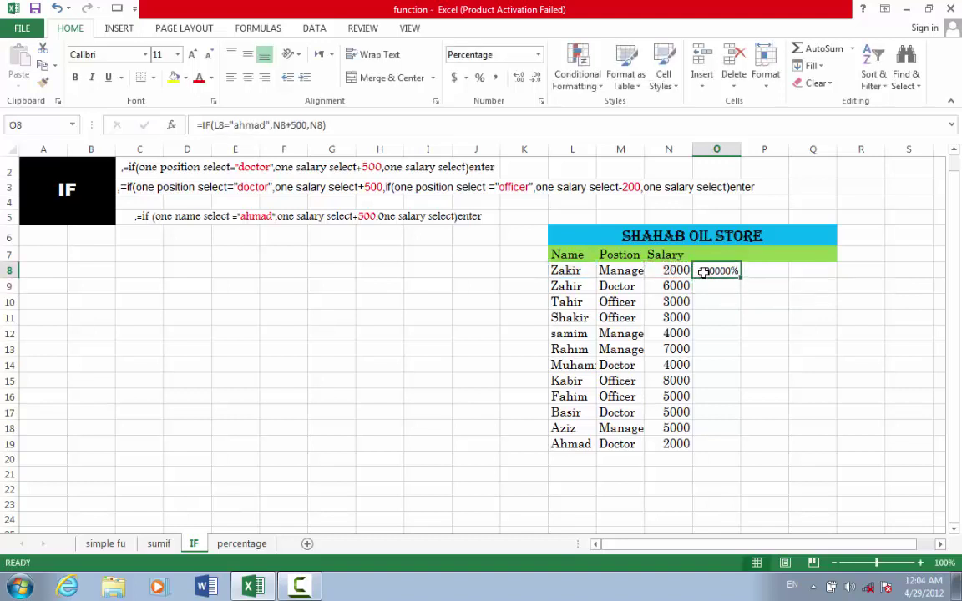
pyautogui.click(538, 55)
pyautogui.click(512, 85)
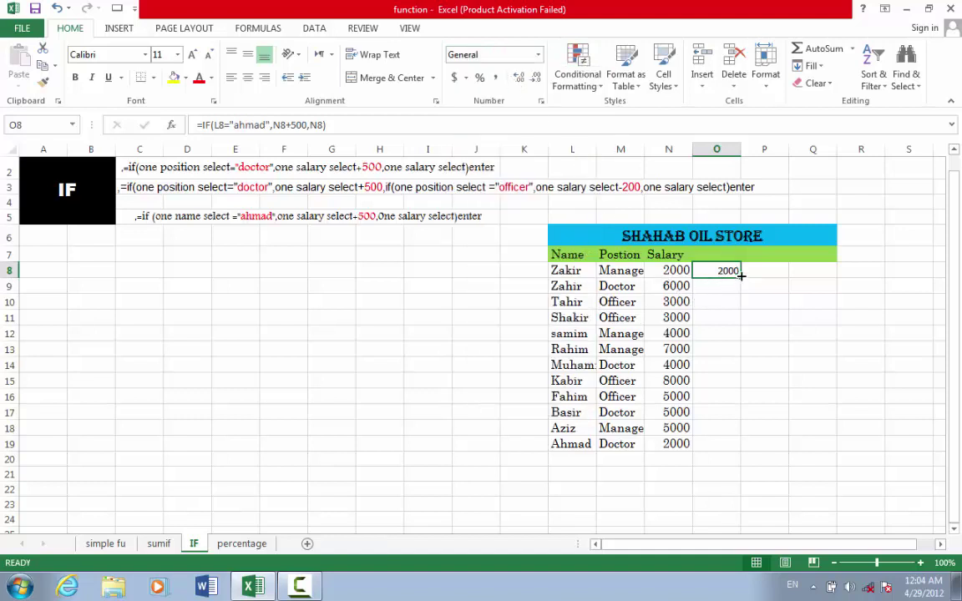
# Fill the bonus formula down to O19, inspect O12, O19 and L19, then delete O8:O19.
pyautogui.moveTo(740, 274); pyautogui.dragTo(729, 450)
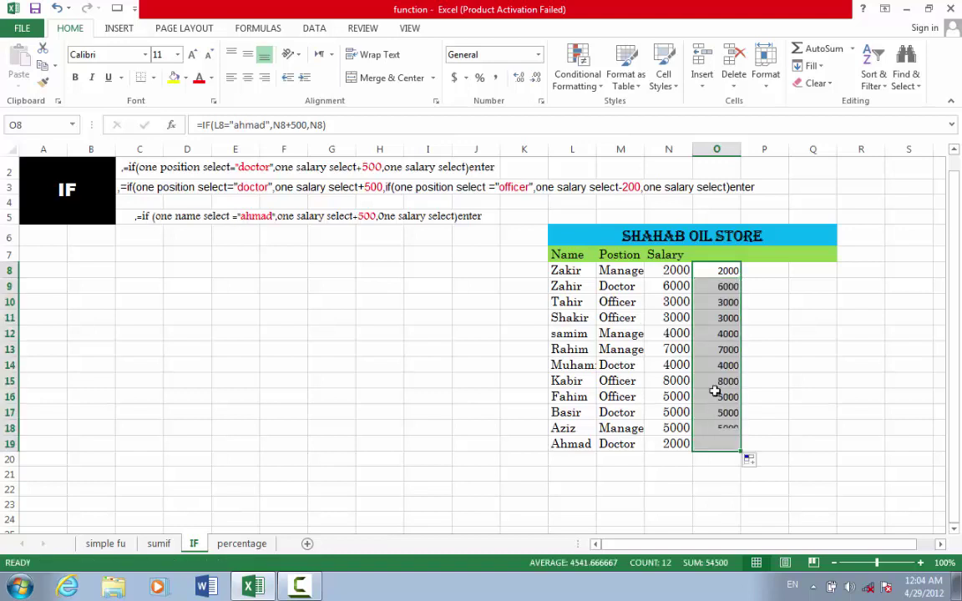
pyautogui.click(712, 330)
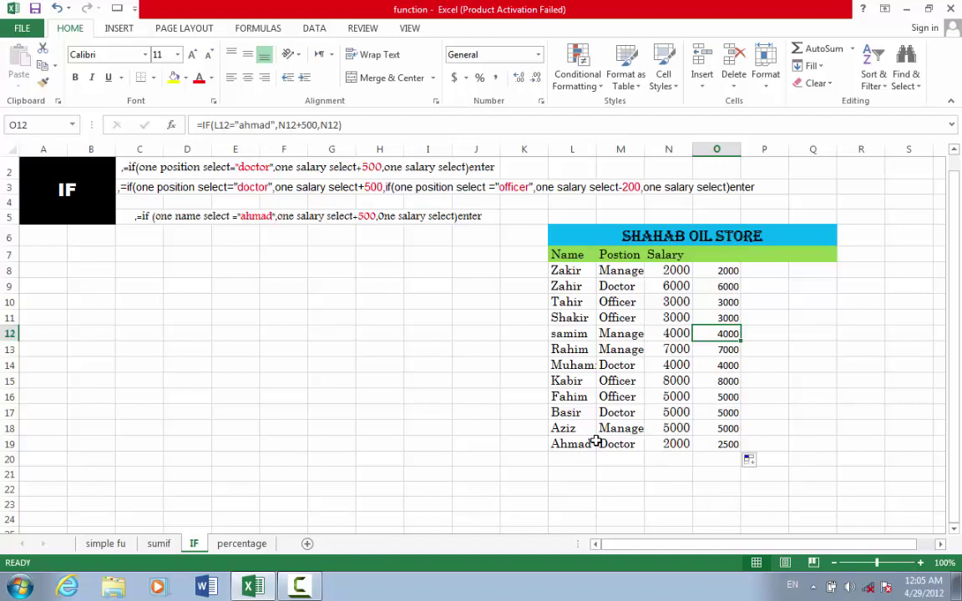
pyautogui.click(733, 446)
pyautogui.click(570, 444)
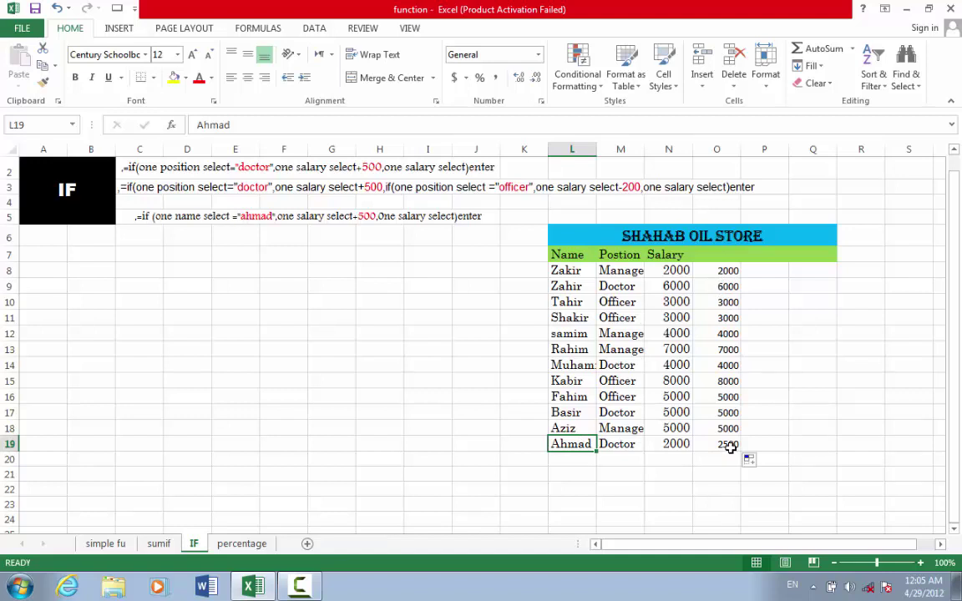
pyautogui.moveTo(731, 448); pyautogui.dragTo(728, 271)
pyautogui.press('Delete')
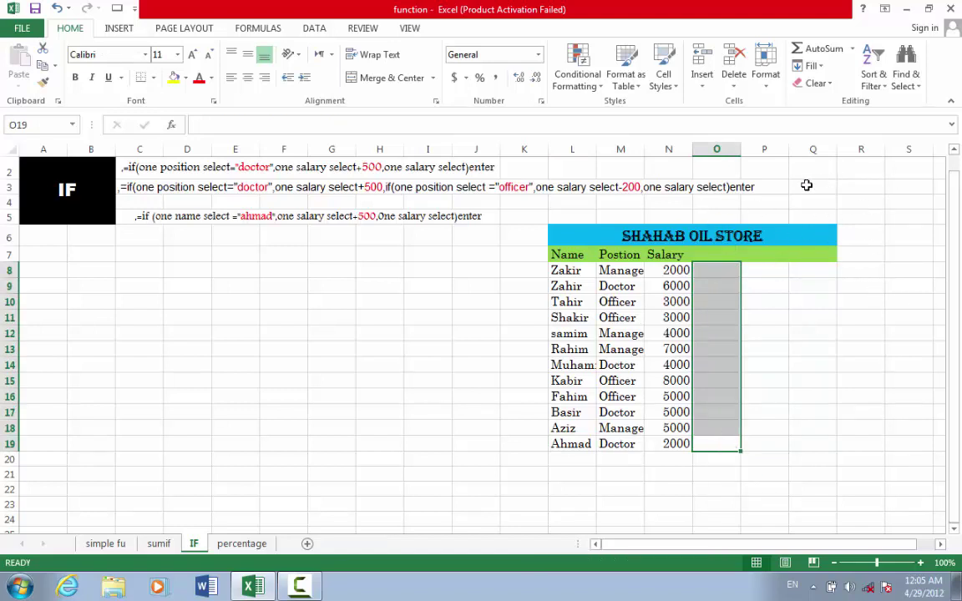
# Enter two employee names in C10:C11 with amounts 500 and -500 in D10:D11.
pyautogui.click(127, 295)
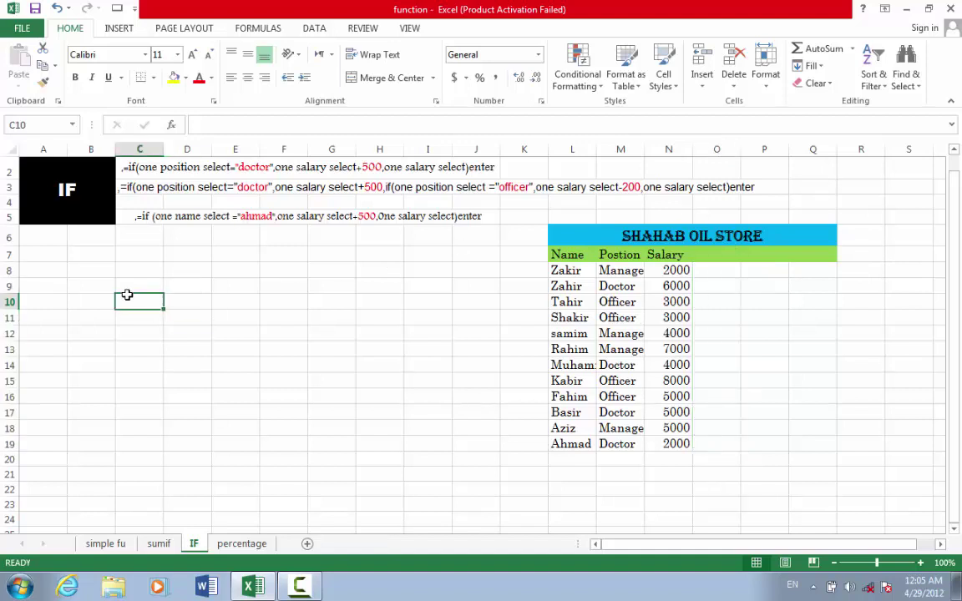
pyautogui.write('samim')
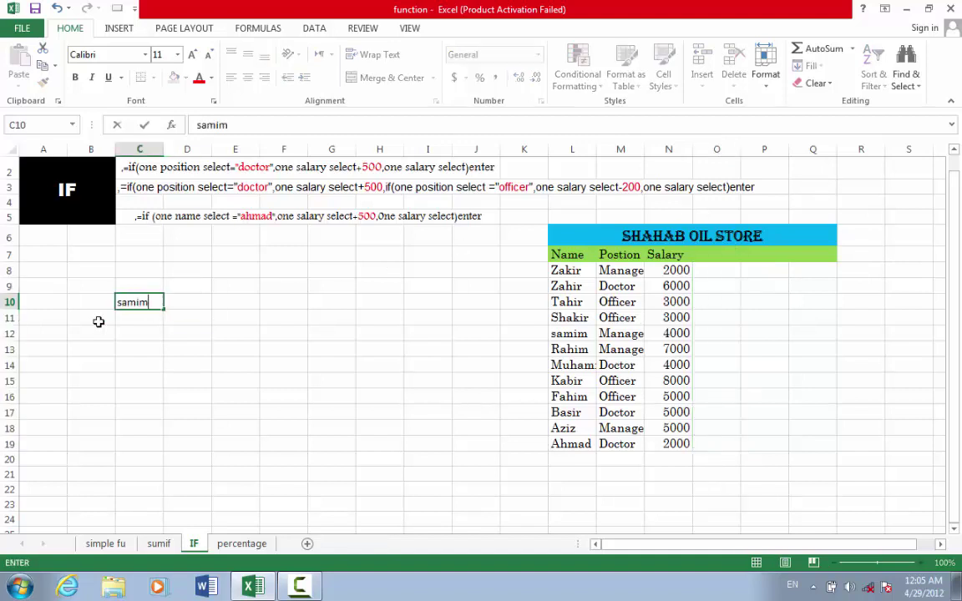
pyautogui.press('Tab')
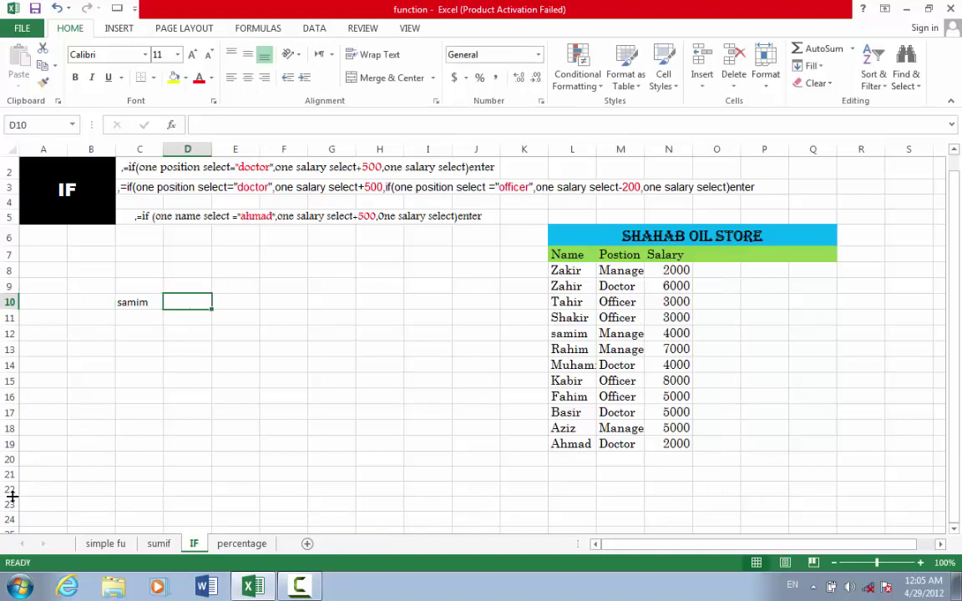
pyautogui.write('500')
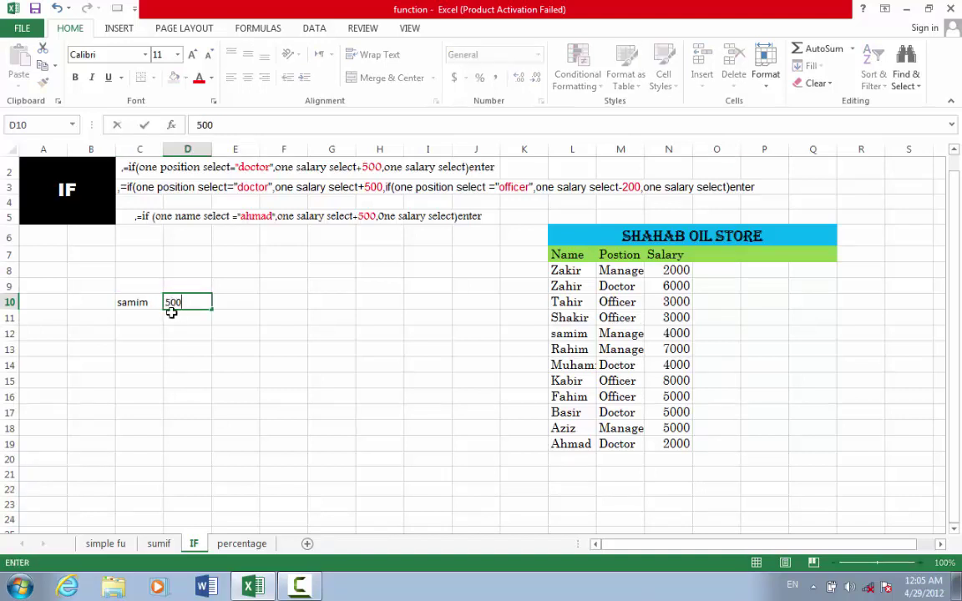
pyautogui.click(143, 317)
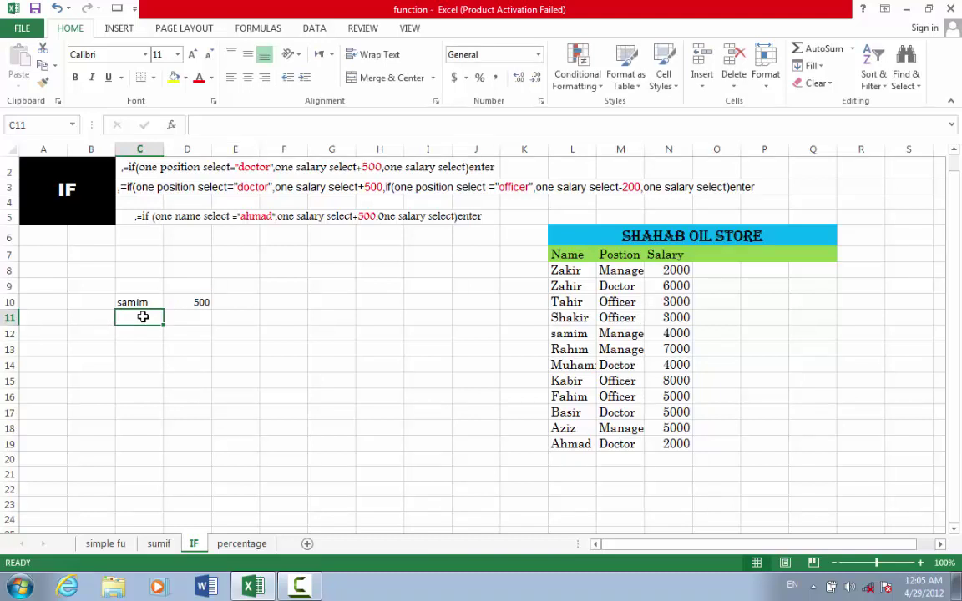
pyautogui.write('rahi')
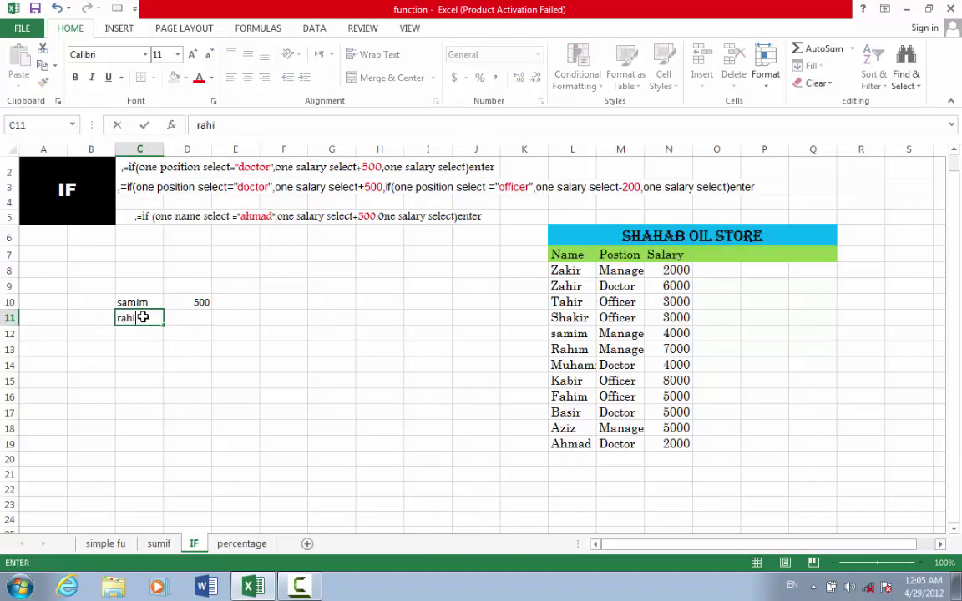
pyautogui.write('m')
pyautogui.click(186, 320)
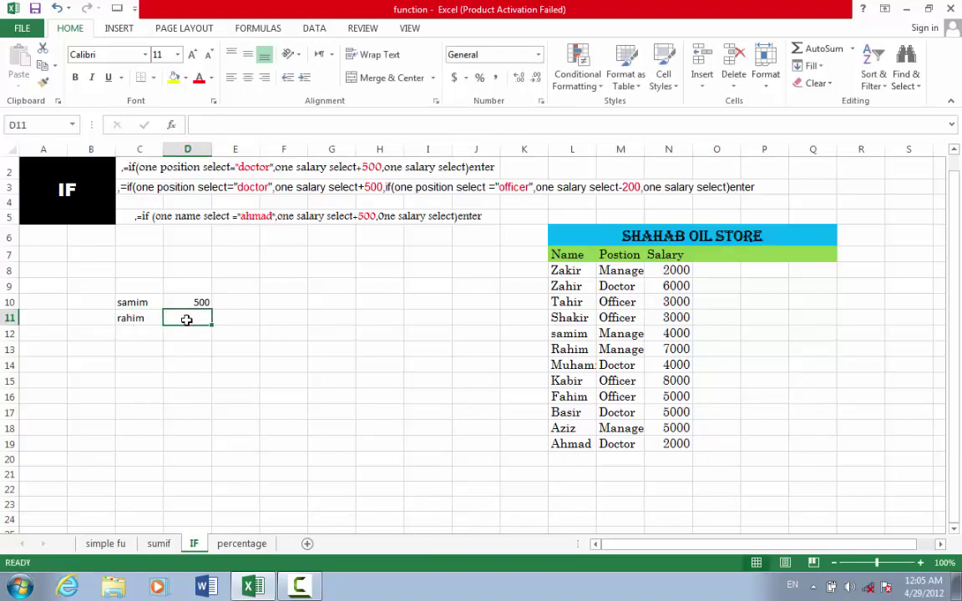
pyautogui.write('-50')
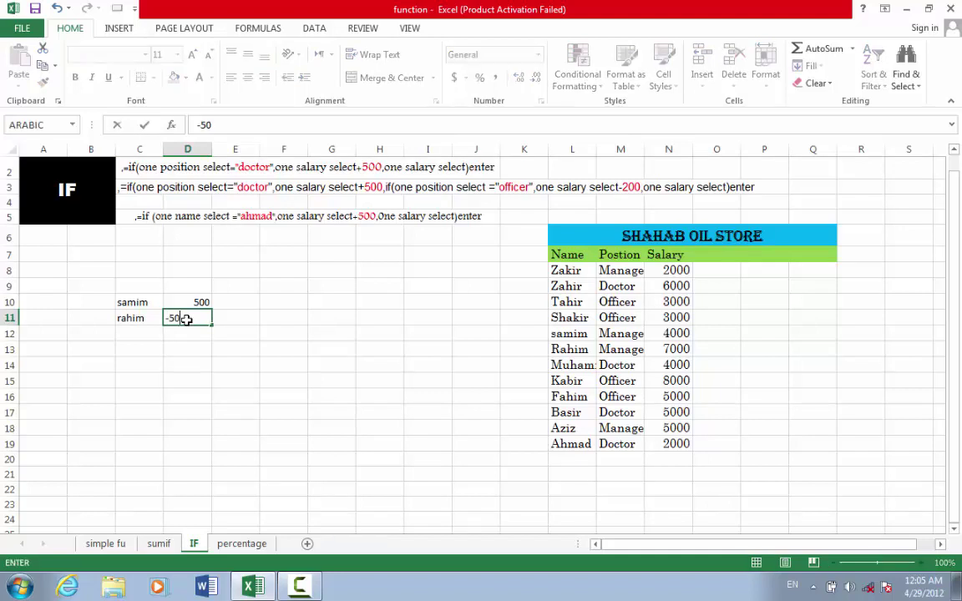
pyautogui.write('0')
pyautogui.click(364, 350)
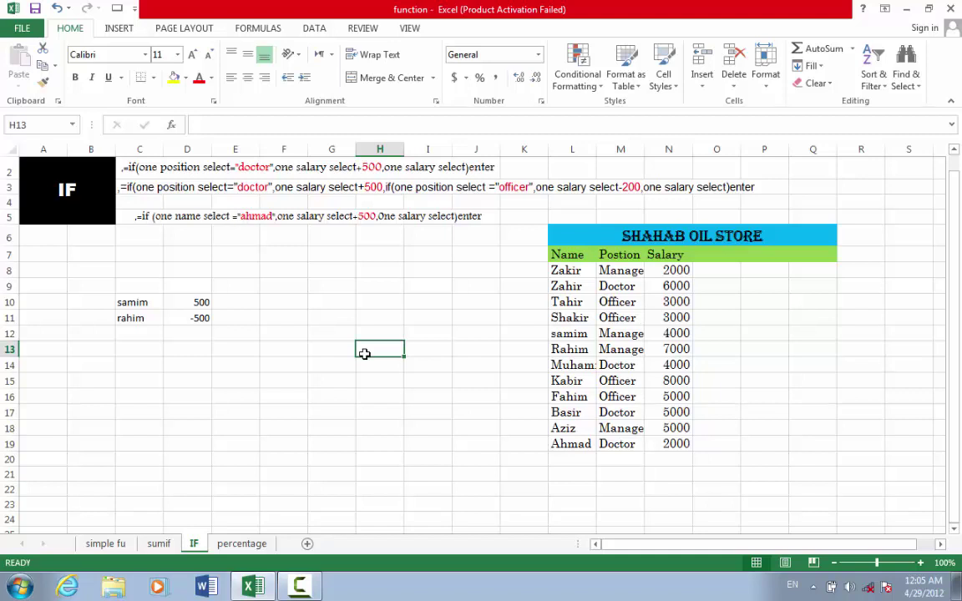
# Type a nested IF in O8 on L8: first employee gets N8+500, second N8-500, else N8.
pyautogui.click(709, 274)
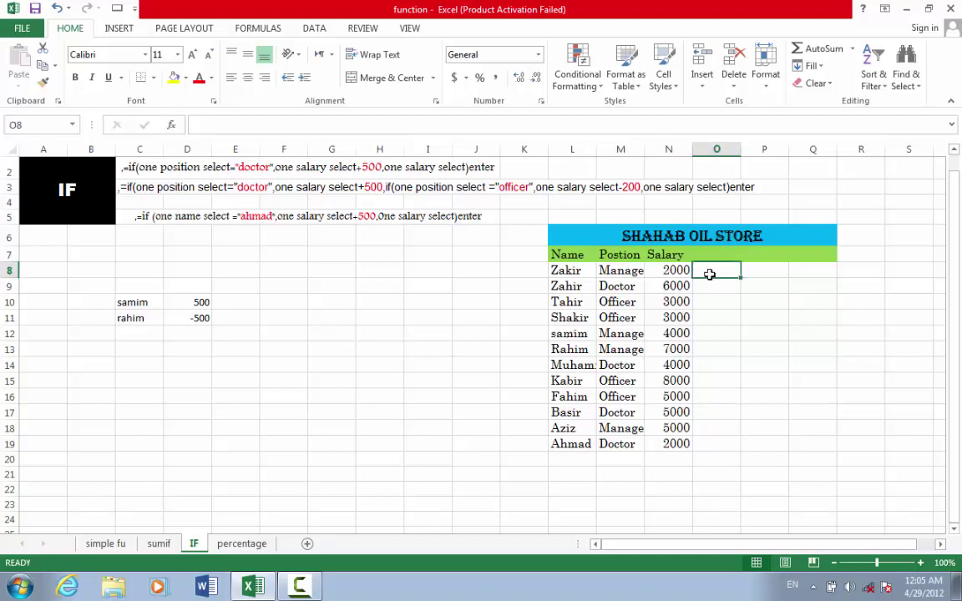
pyautogui.write('=')
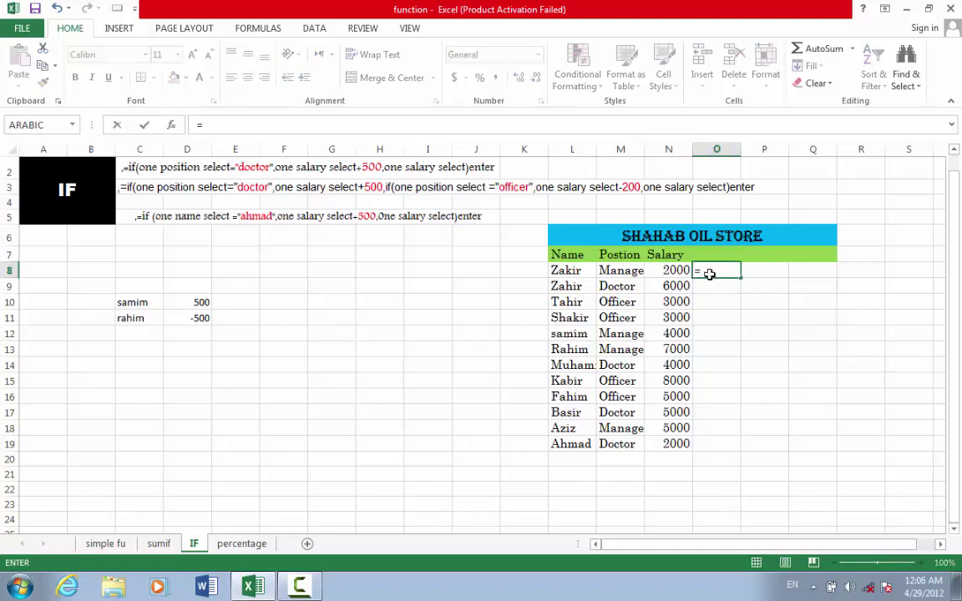
pyautogui.write('if(')
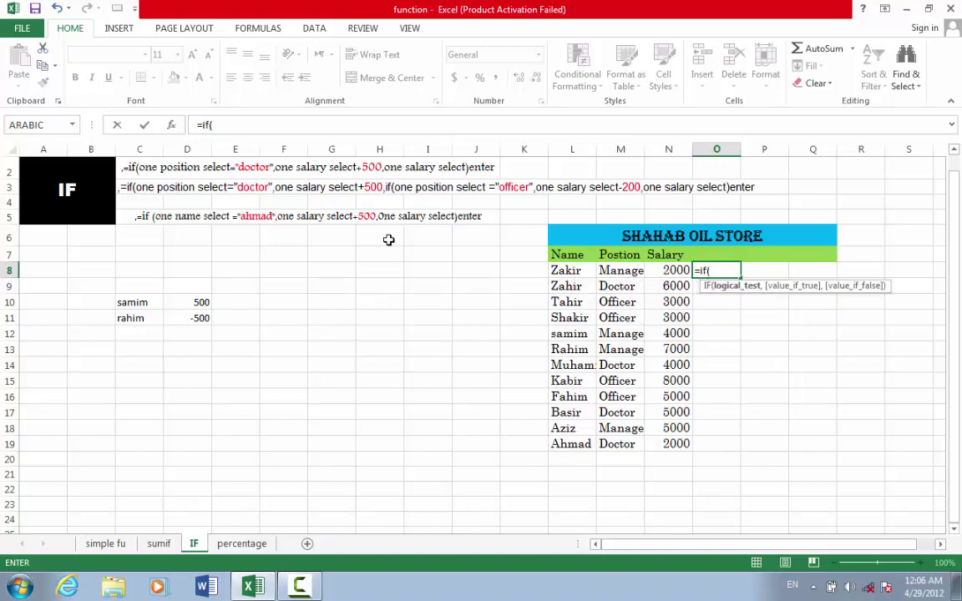
pyautogui.click(569, 270)
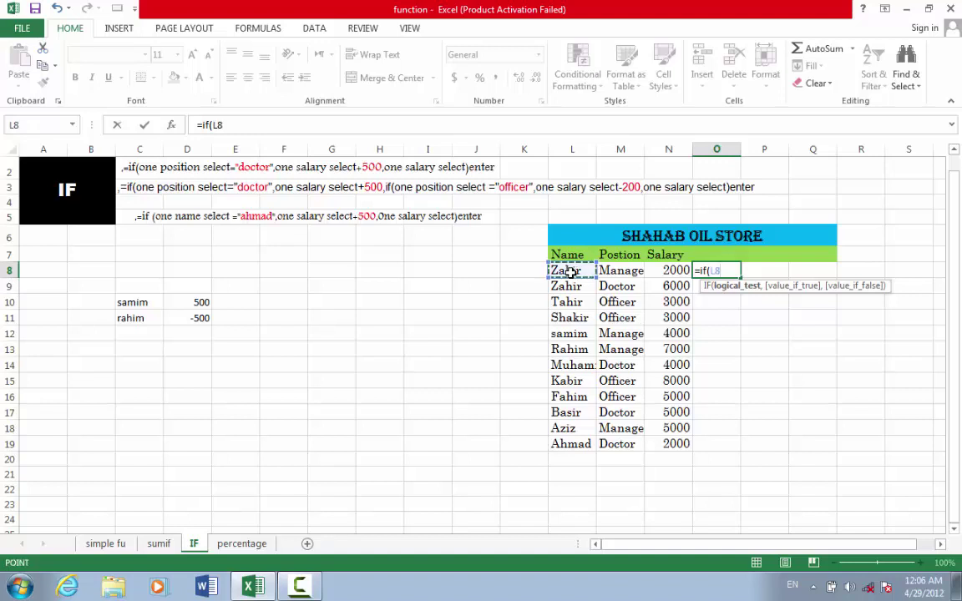
pyautogui.write('="')
pyautogui.write('samim')
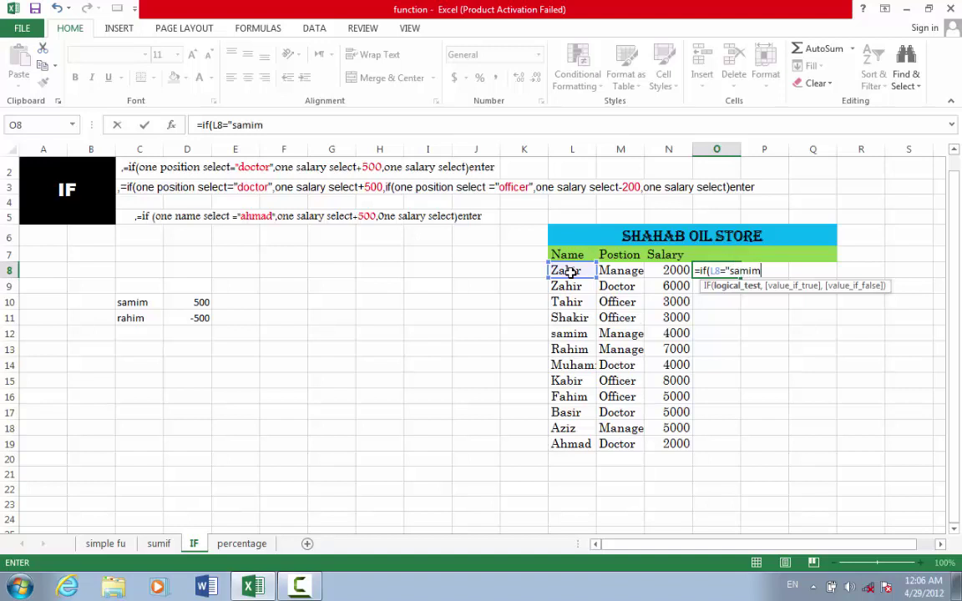
pyautogui.write('",')
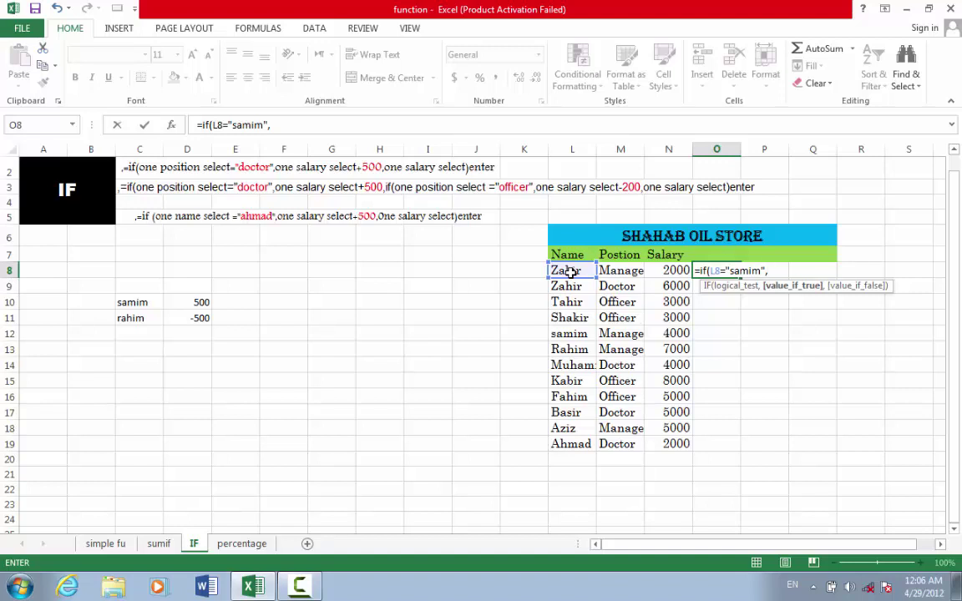
pyautogui.click(676, 272)
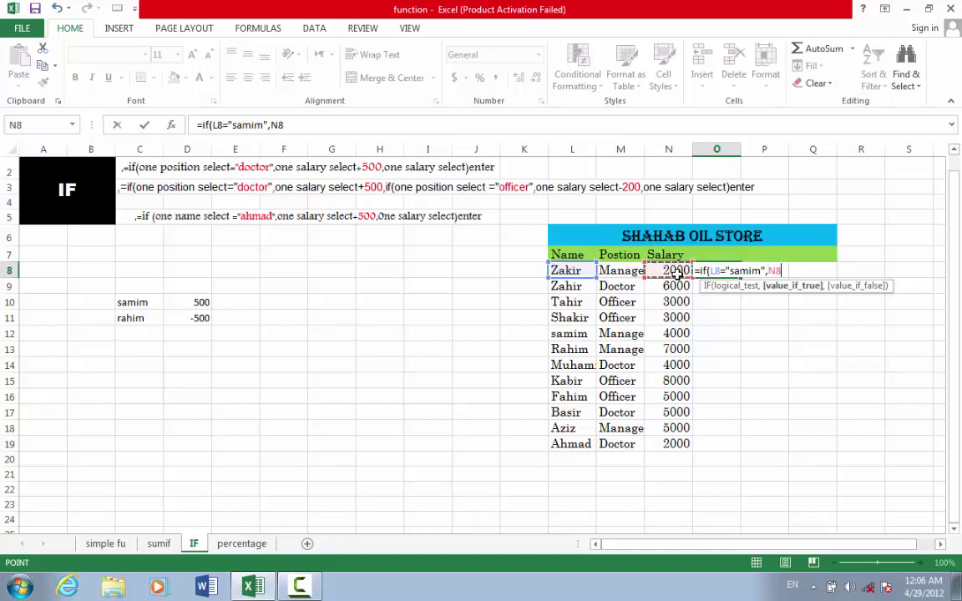
pyautogui.write('+')
pyautogui.write('500')
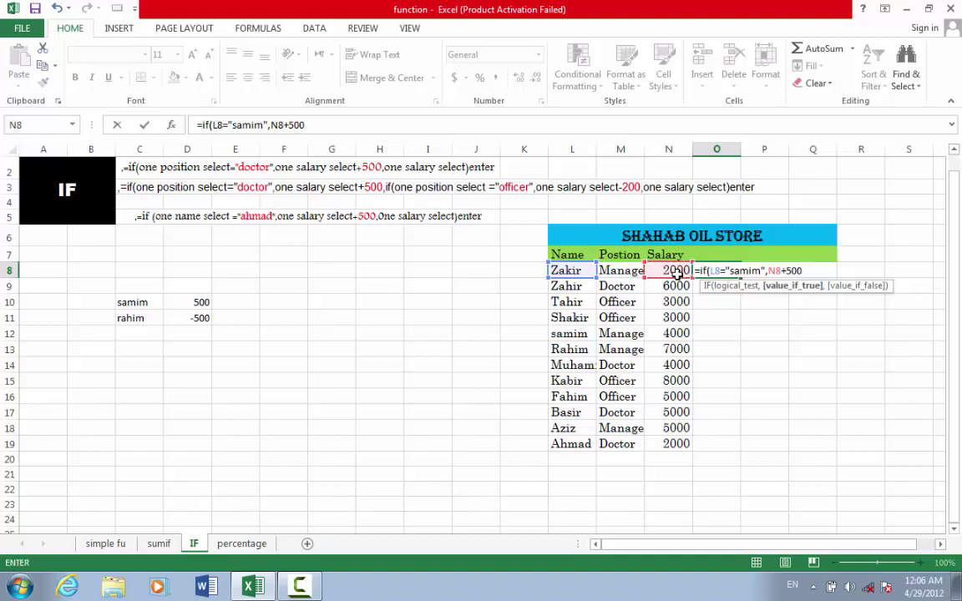
pyautogui.write(',')
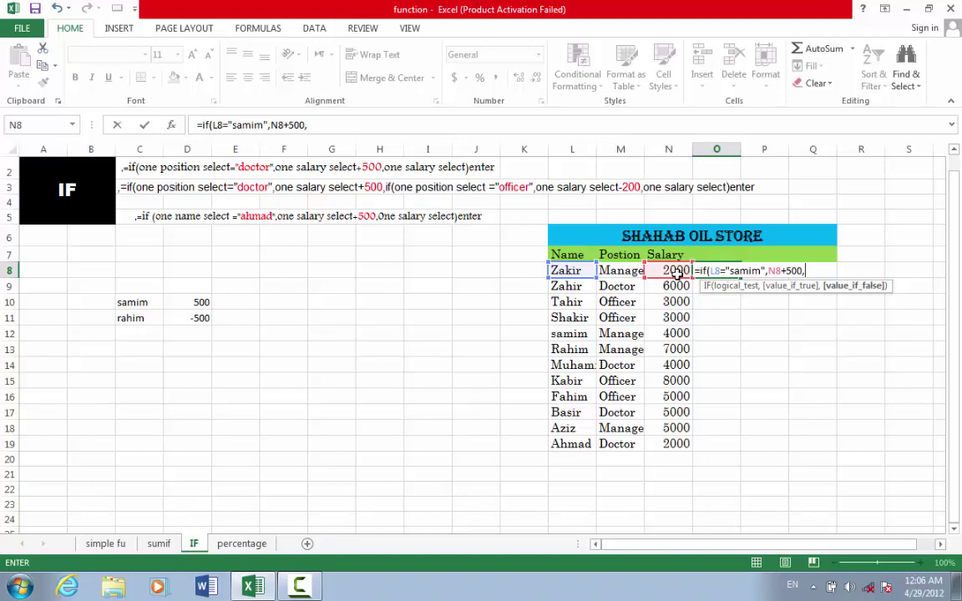
pyautogui.write('if(')
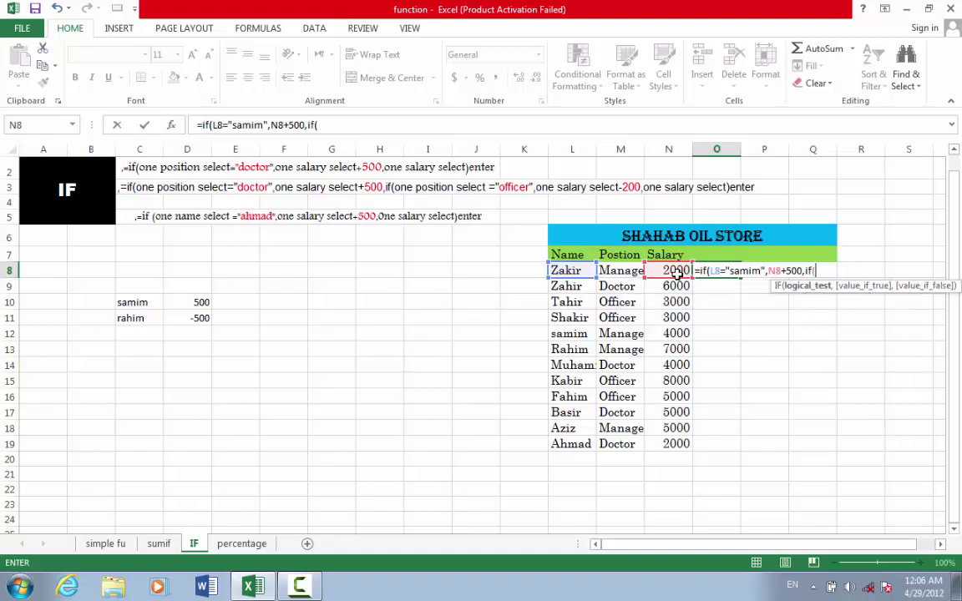
pyautogui.click(571, 273)
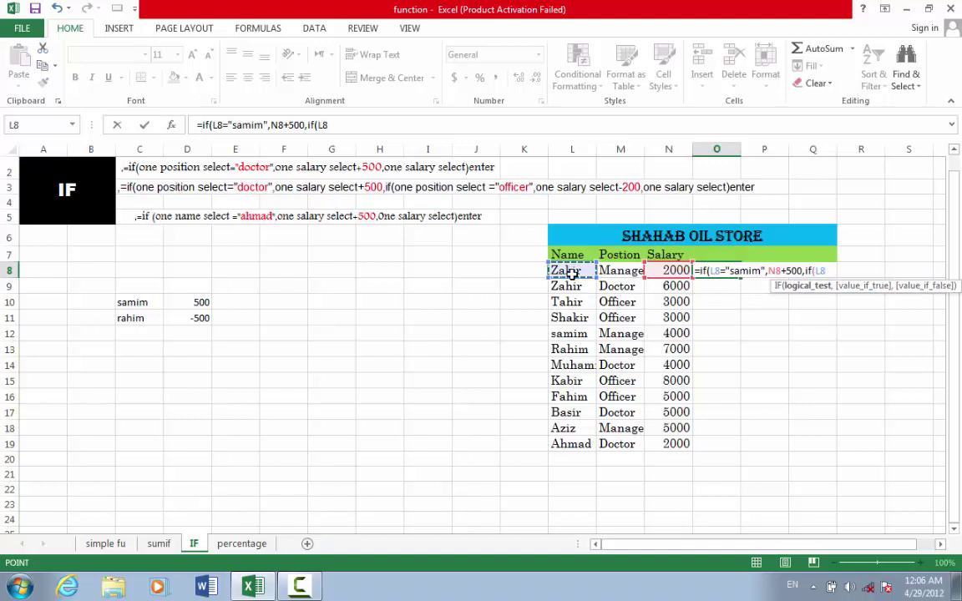
pyautogui.write('=')
pyautogui.write('"r')
pyautogui.write('ahim')
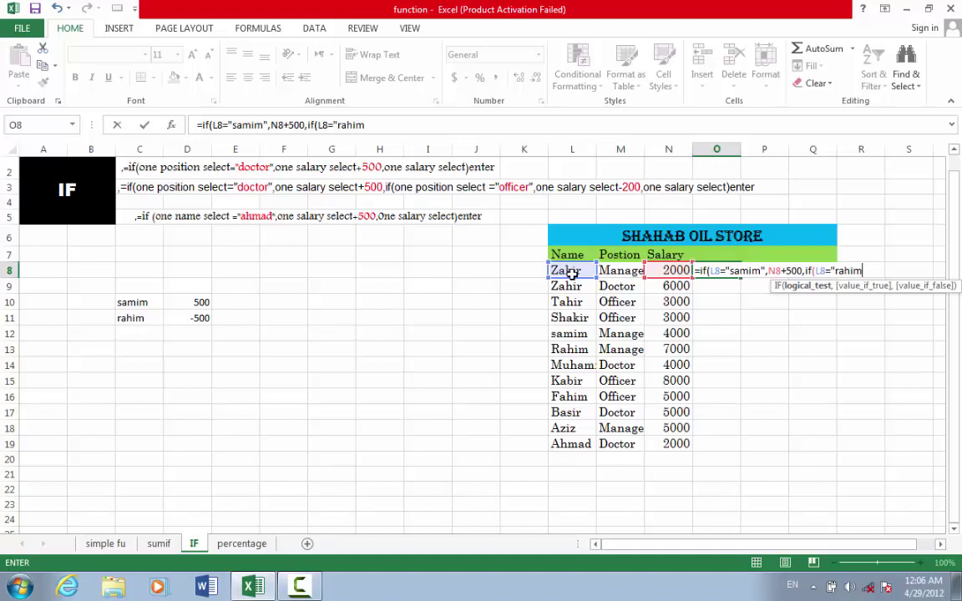
pyautogui.write('",')
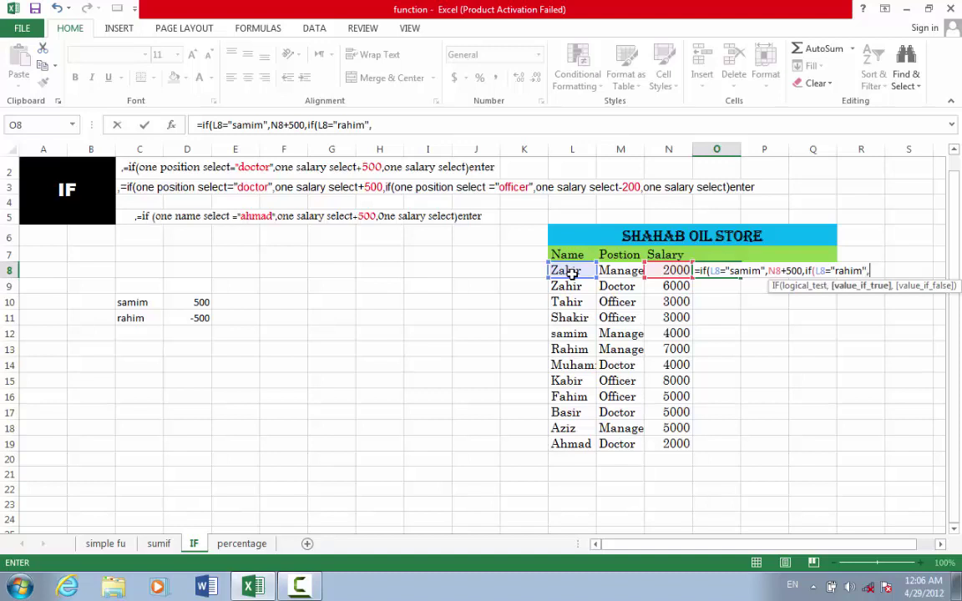
pyautogui.click(676, 272)
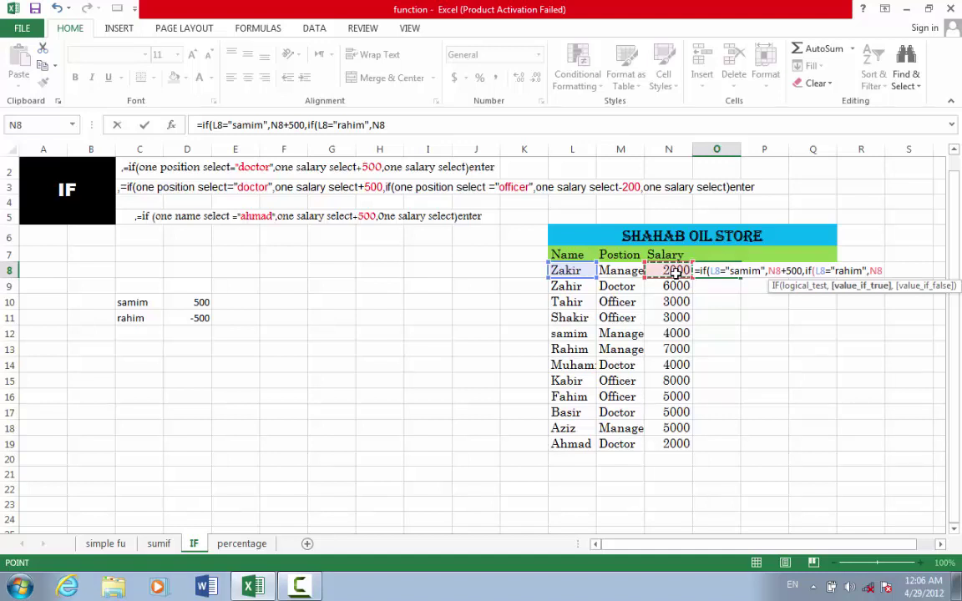
pyautogui.write('-')
pyautogui.write('500')
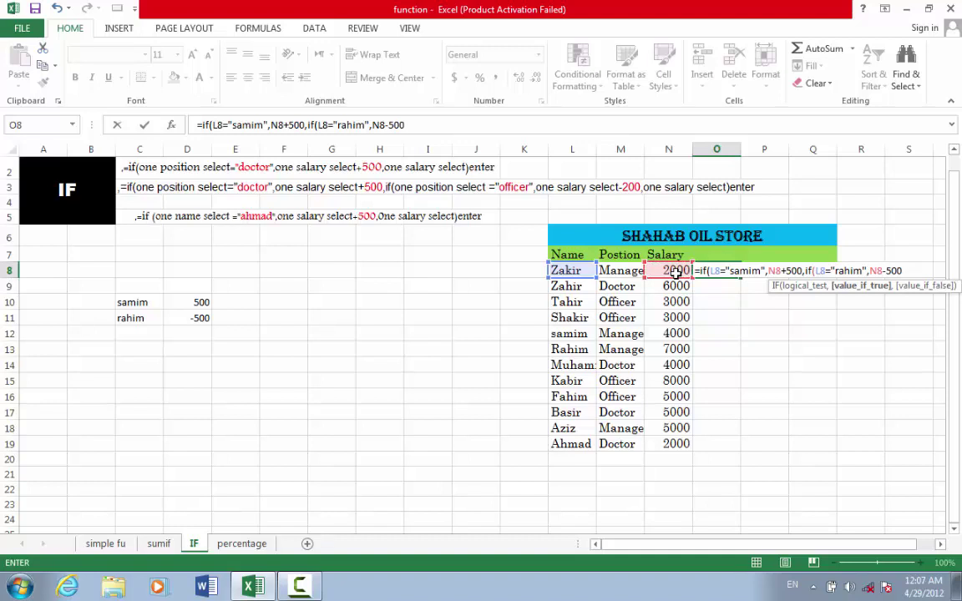
pyautogui.write(',')
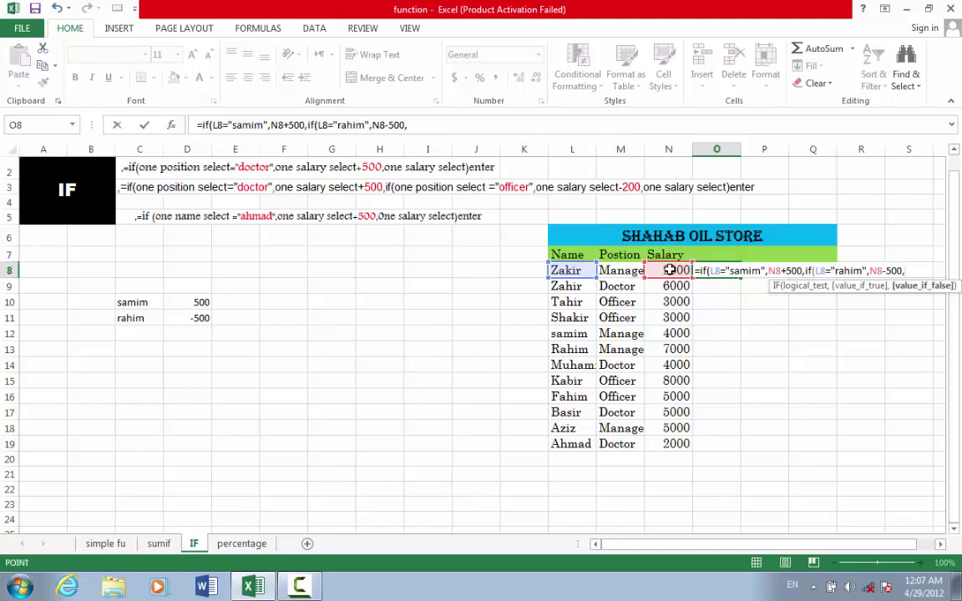
pyautogui.click(669, 271)
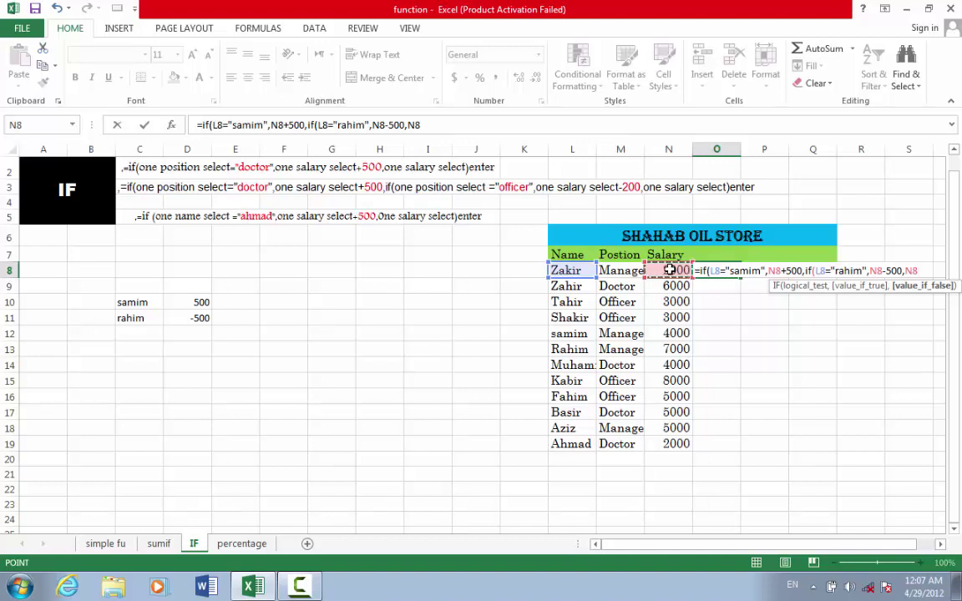
# Close the nested IF, accept Excel's correction, and fill it down O8:O19.
pyautogui.write(')')
pyautogui.press('Return')
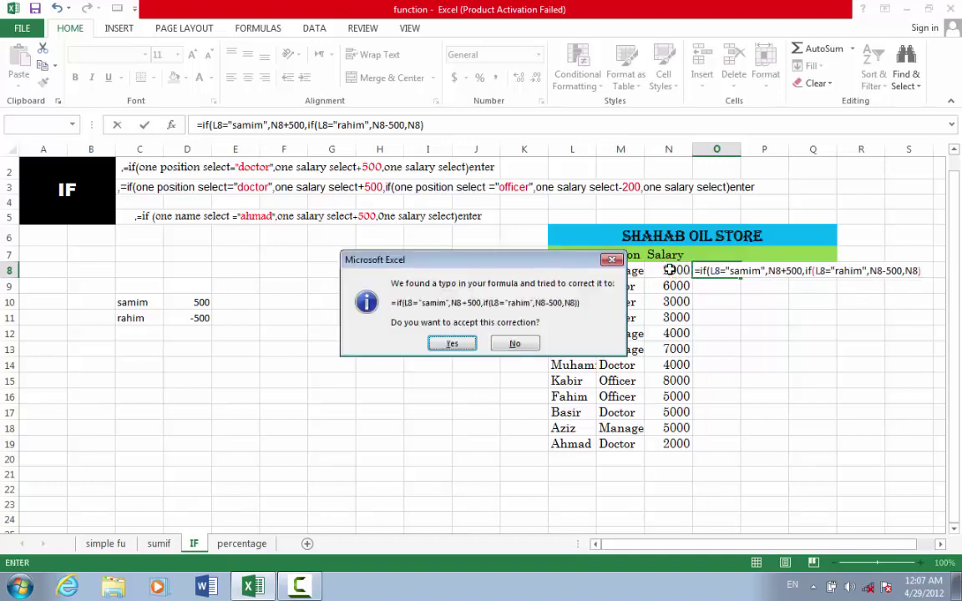
pyautogui.press('Return')
pyautogui.click(729, 270)
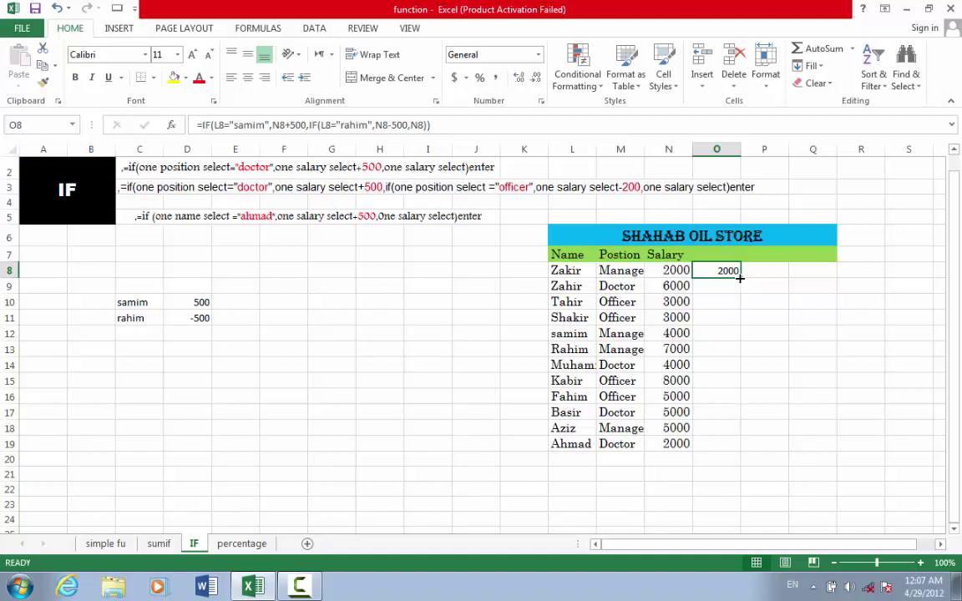
pyautogui.moveTo(740, 278); pyautogui.dragTo(732, 451)
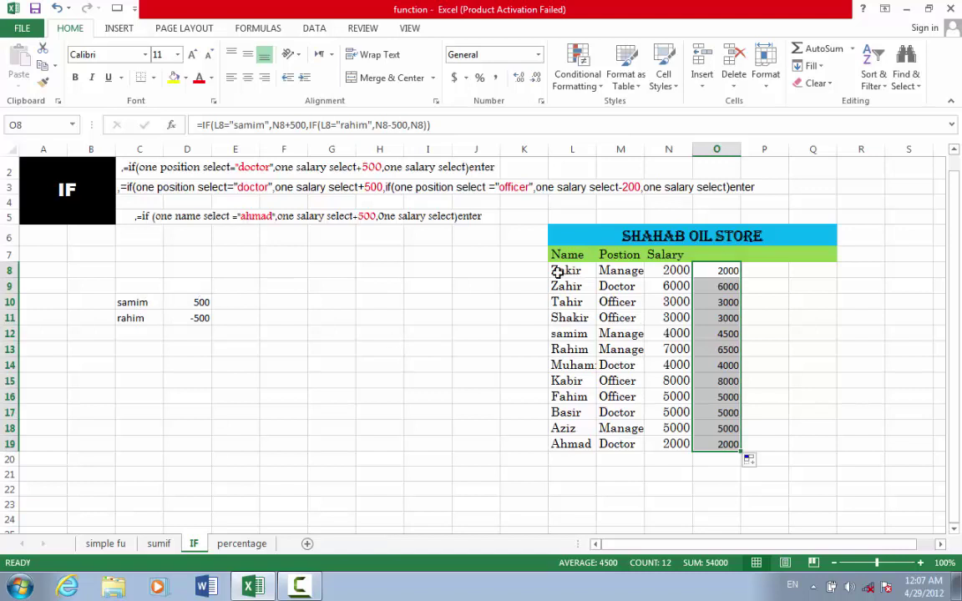
# Verify salaries 4000 become 4500 and 7000 become 6500, then clear the sample block C10:E12.
pyautogui.click(564, 335)
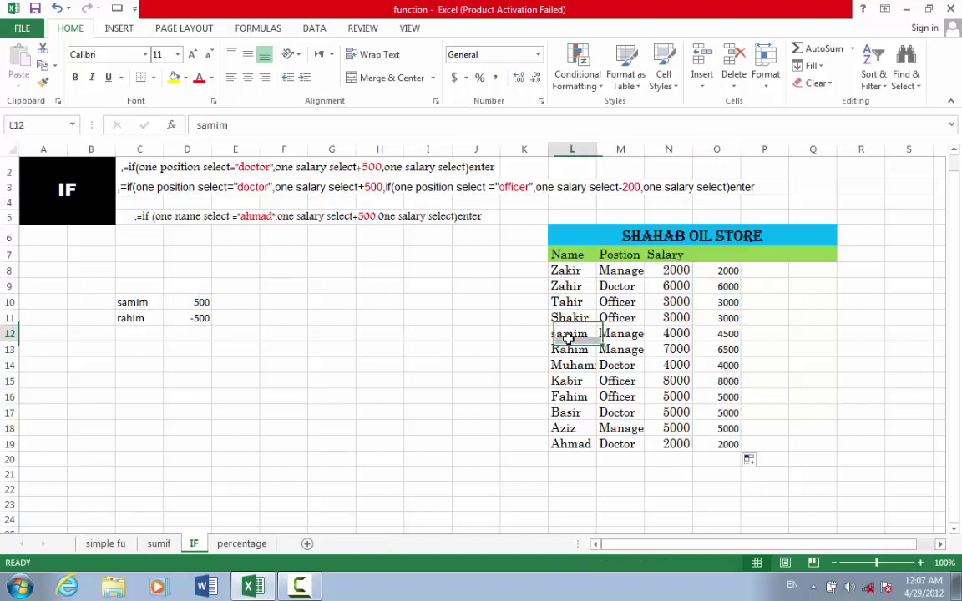
pyautogui.click(679, 333)
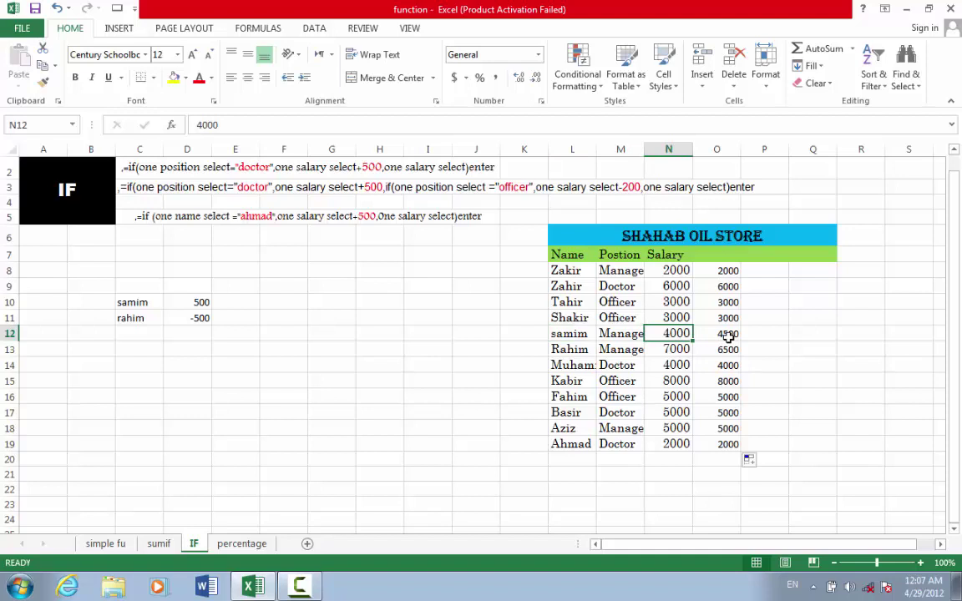
pyautogui.click(728, 335)
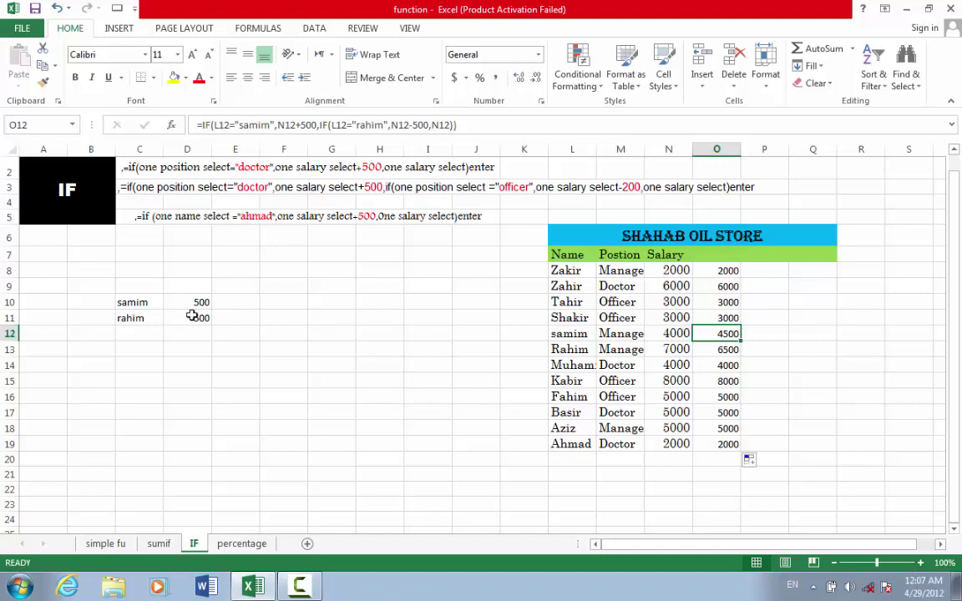
pyautogui.click(569, 351)
pyautogui.click(680, 352)
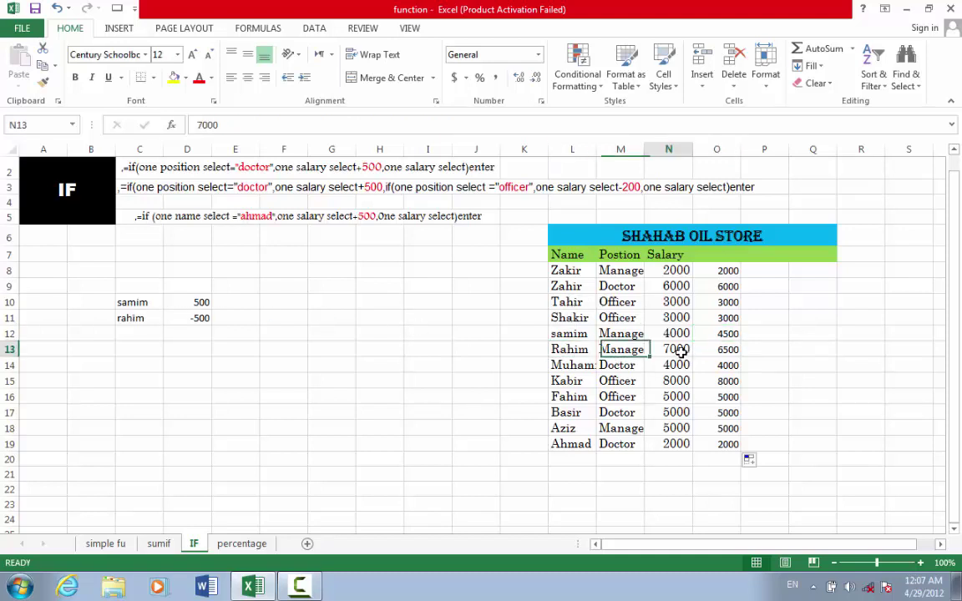
pyautogui.click(725, 364)
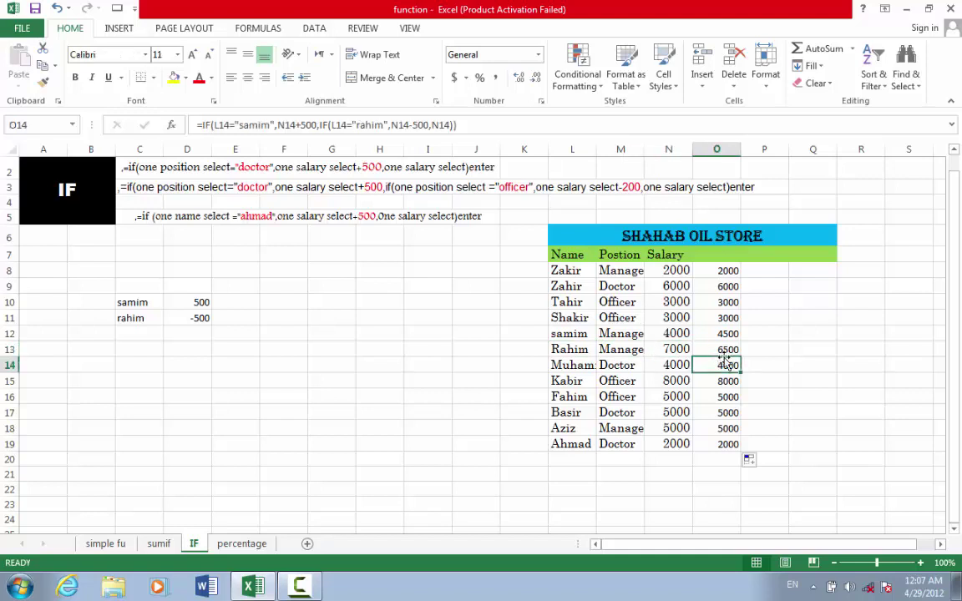
pyautogui.click(730, 348)
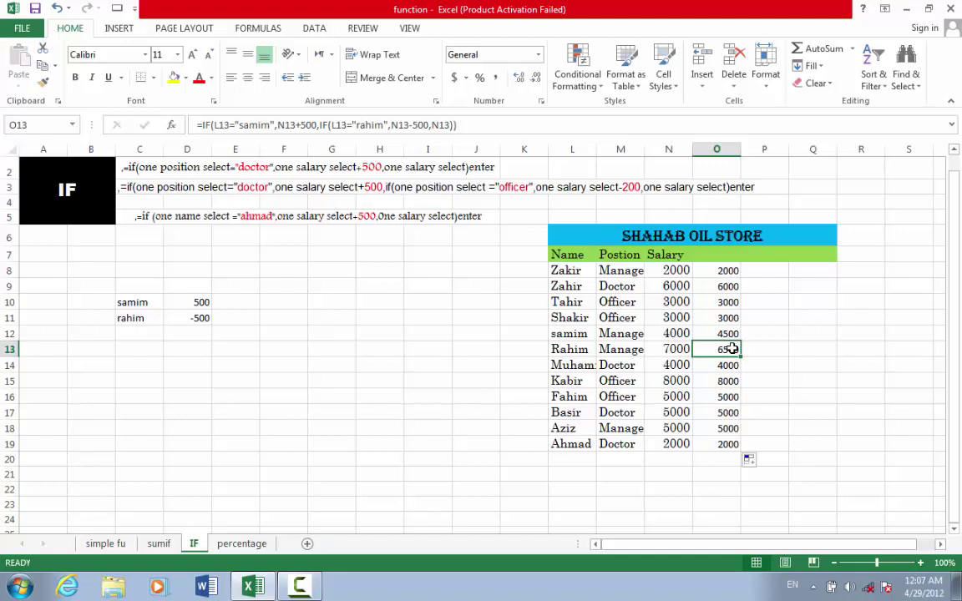
pyautogui.moveTo(237, 334); pyautogui.dragTo(122, 298)
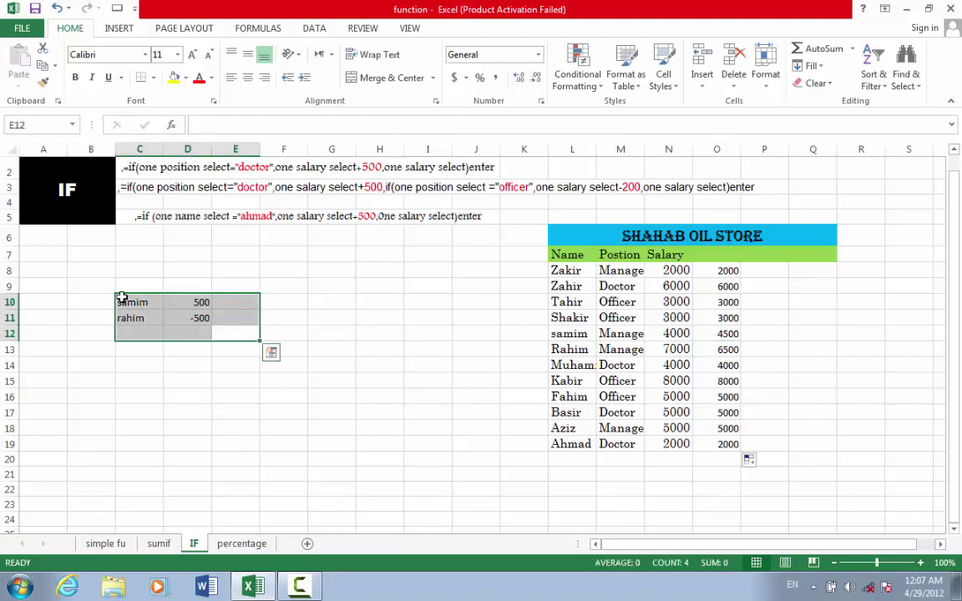
pyautogui.press('Delete')
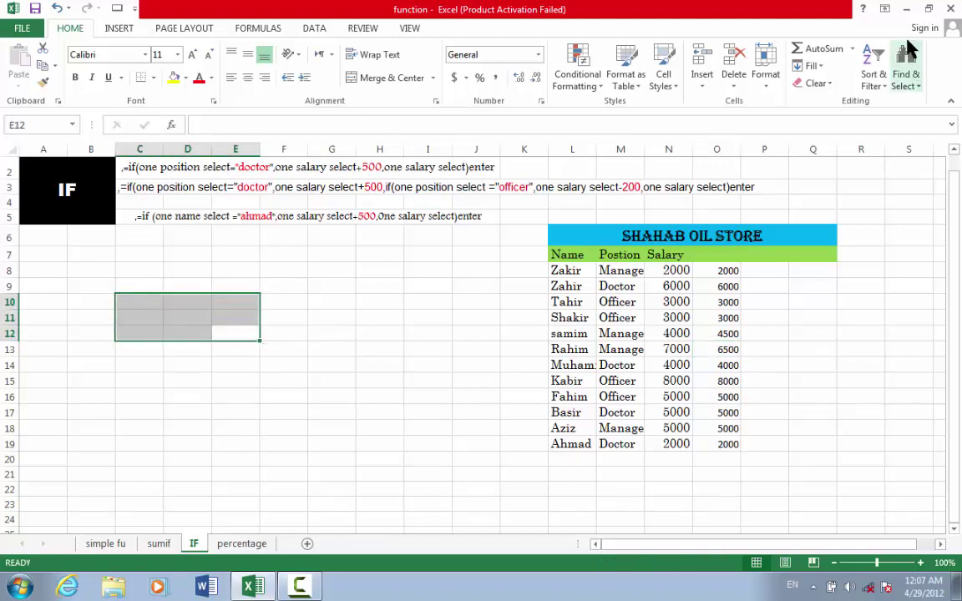
# Go to the desktop and open the massage2 letter in Word.
pyautogui.press('super+d')
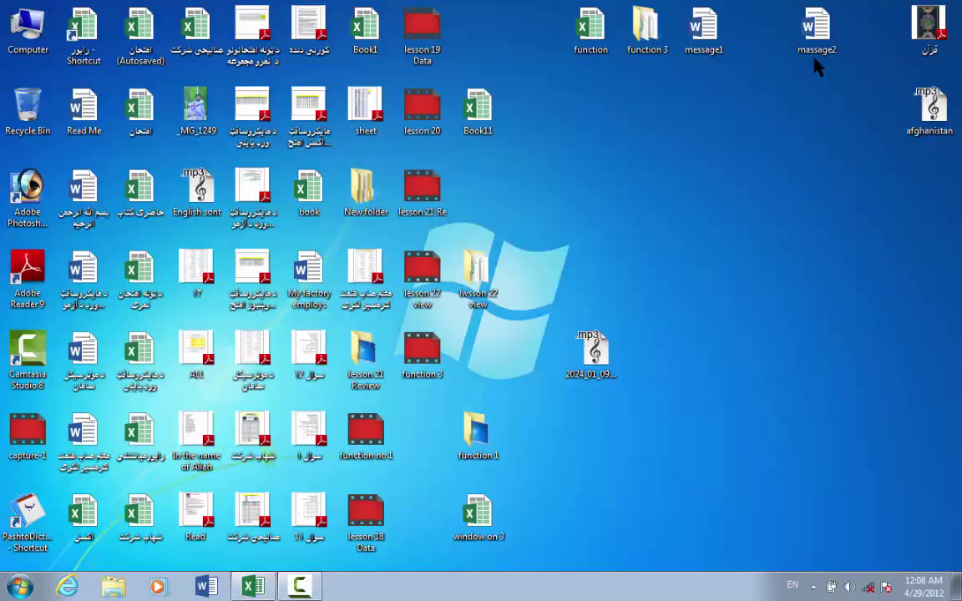
pyautogui.rightClick(827, 26)
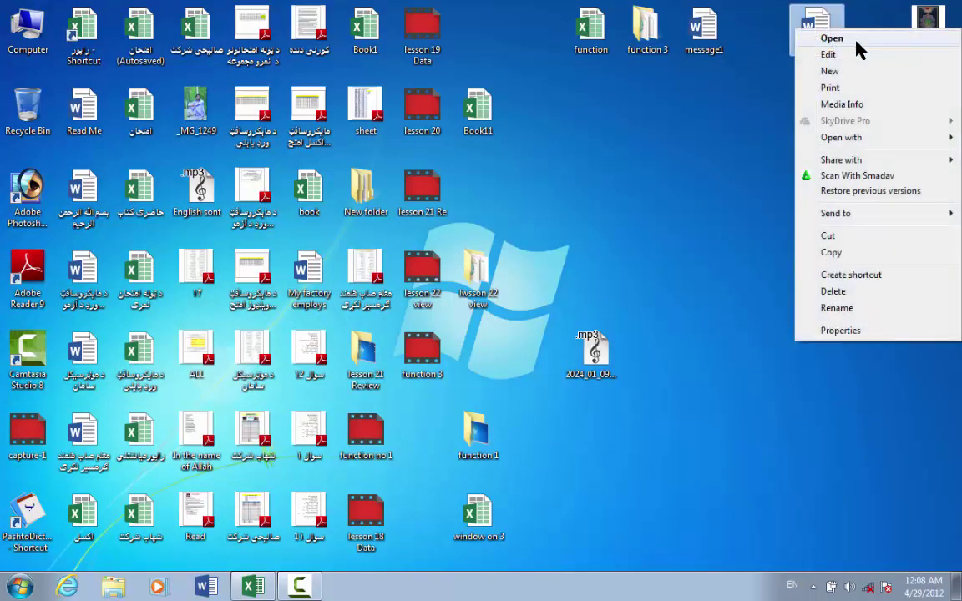
pyautogui.click(856, 40)
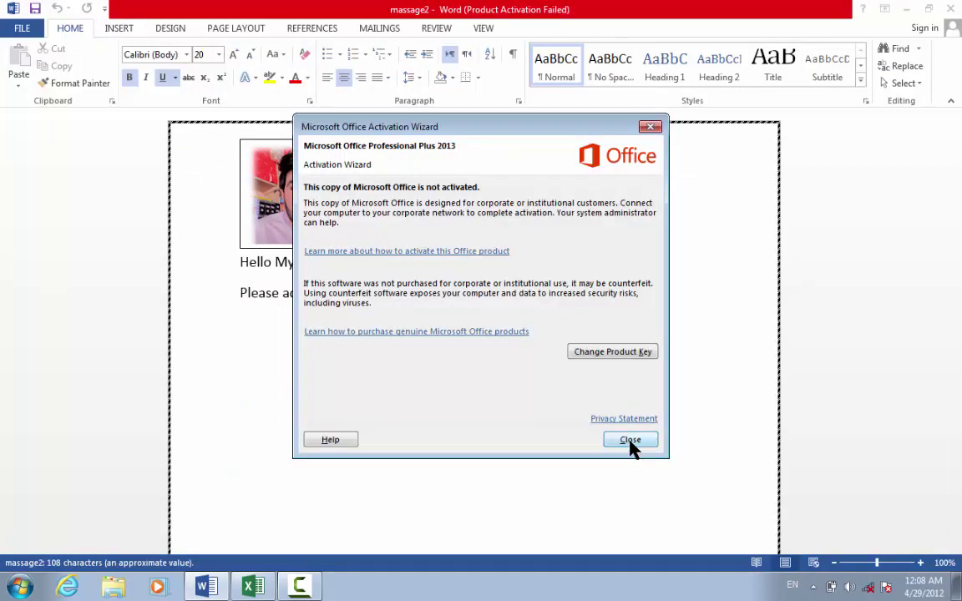
# Dismiss the activation notice, read the request to add 2% to doctors' salaries, and close Word.
pyautogui.click(629, 440)
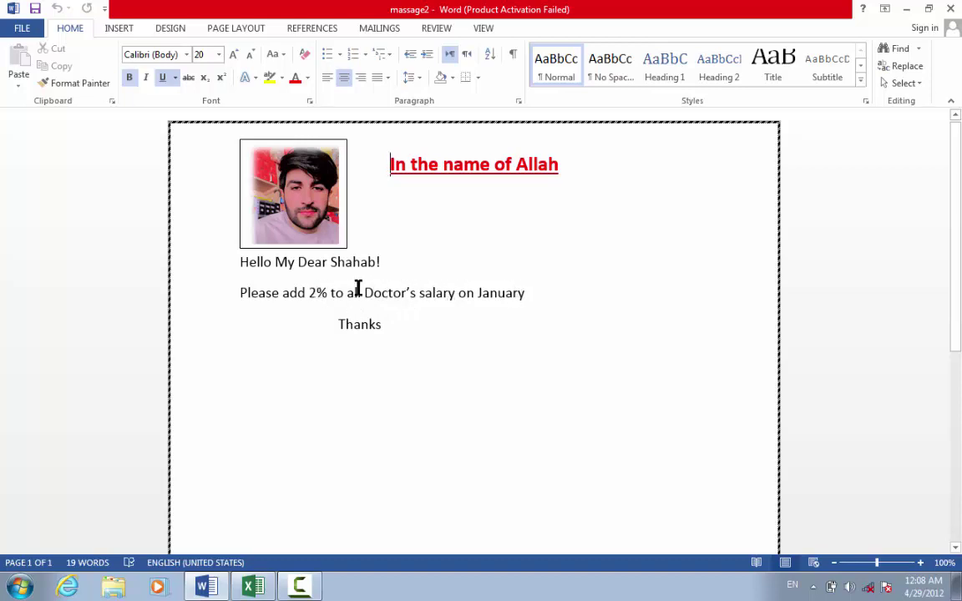
pyautogui.click(318, 293)
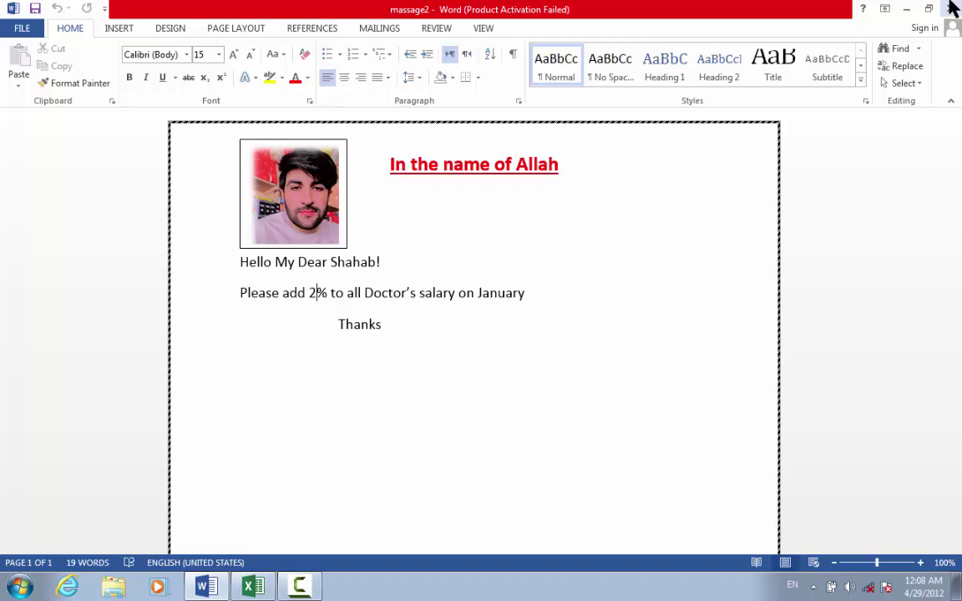
pyautogui.click(953, 8)
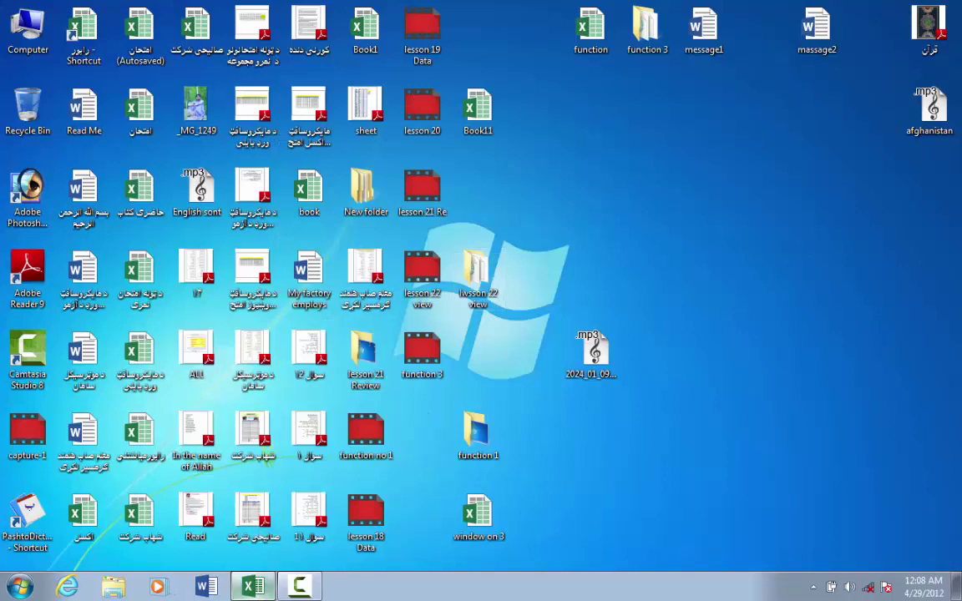
# Restore the function workbook, switch to the percentage sheet and select cell K11.
pyautogui.click(253, 587)
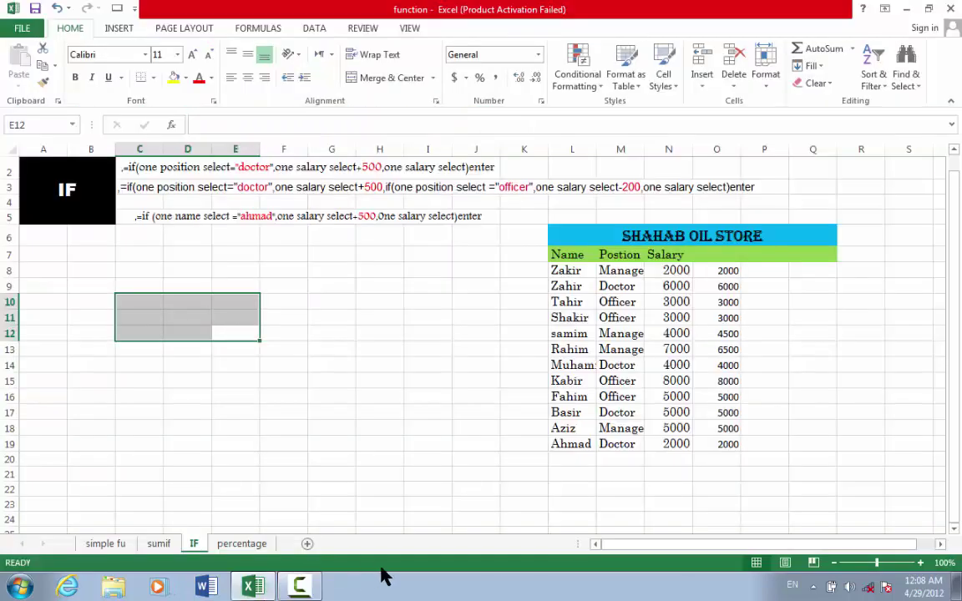
pyautogui.click(227, 546)
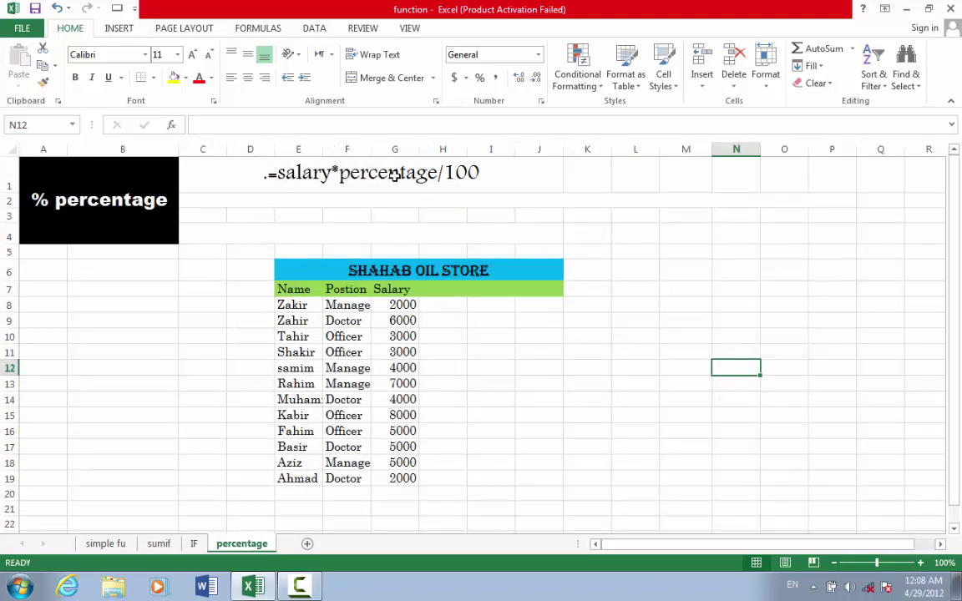
pyautogui.click(573, 350)
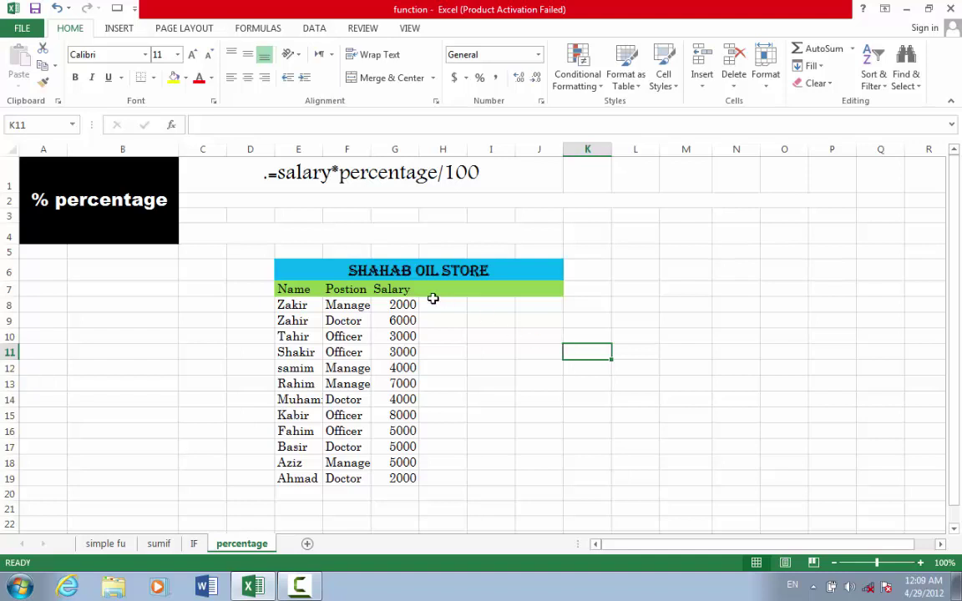
# Add a 'bonus' heading in H7 and fill 10% down H8:H19 for every employee.
pyautogui.click(396, 306)
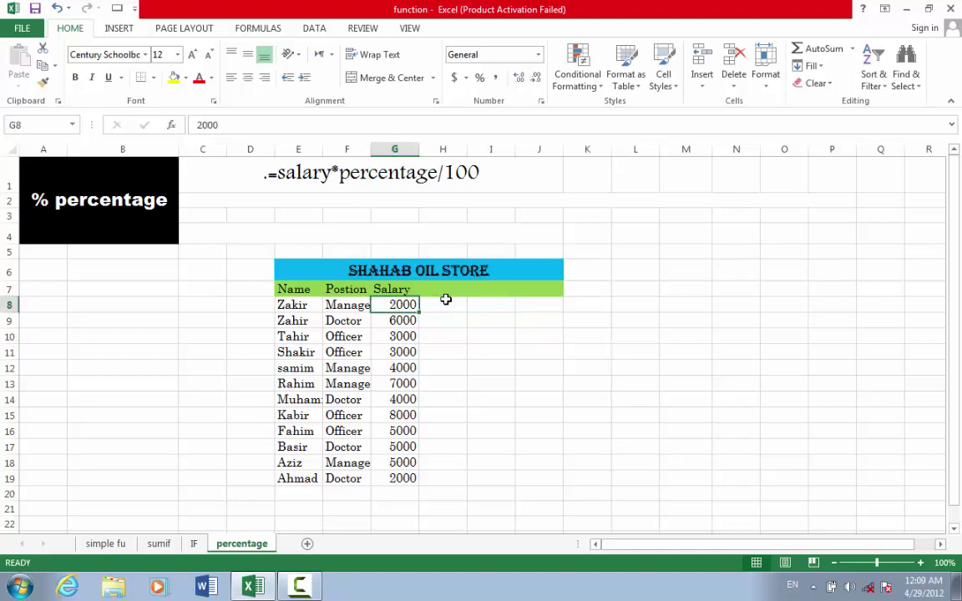
pyautogui.click(433, 289)
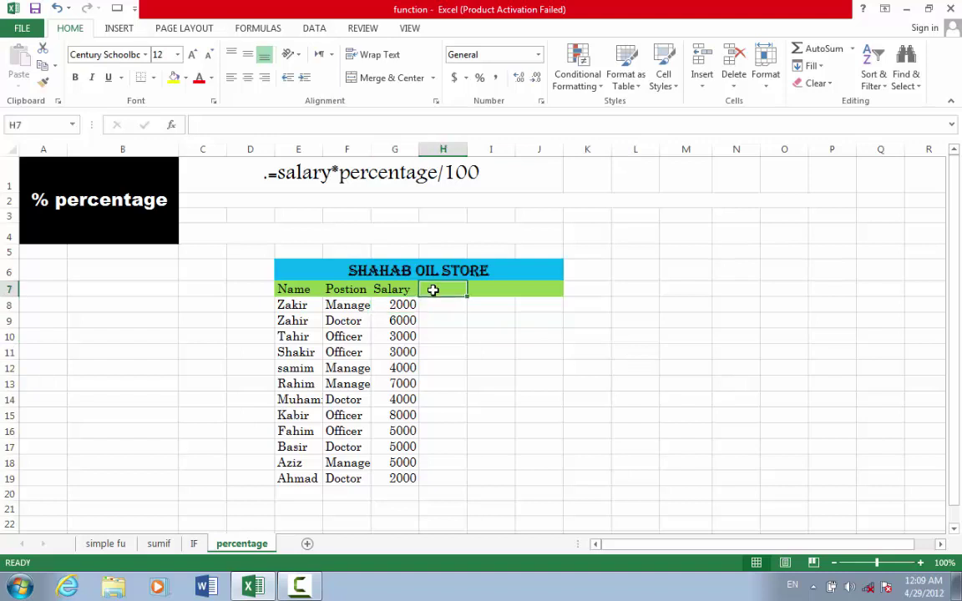
pyautogui.write('bo')
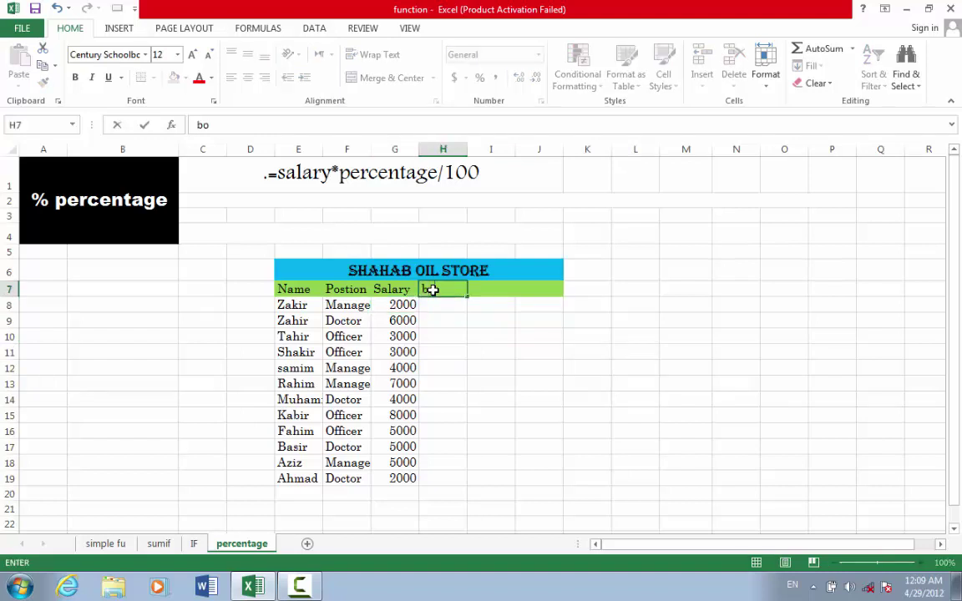
pyautogui.write('nus')
pyautogui.press('Return')
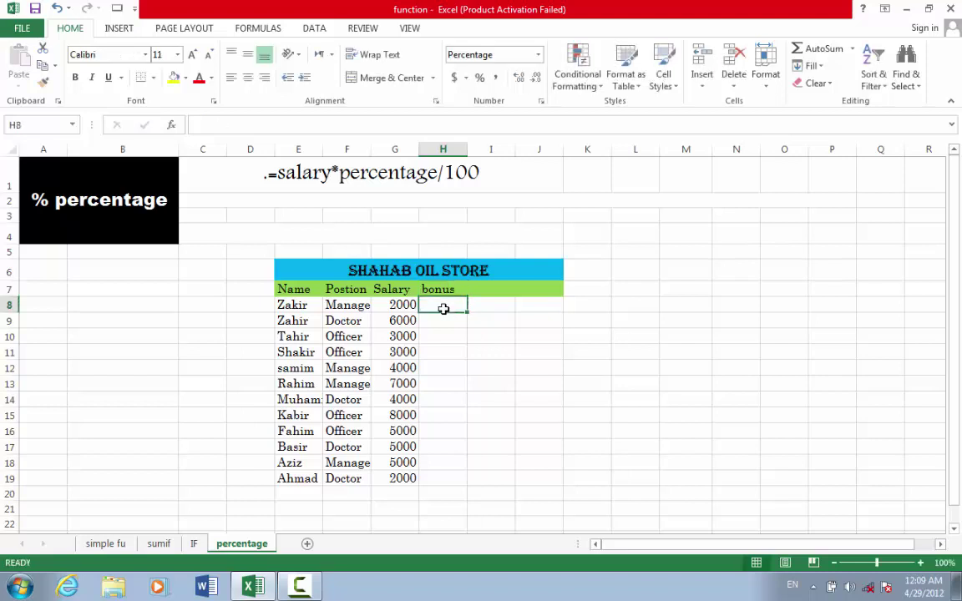
pyautogui.write('10')
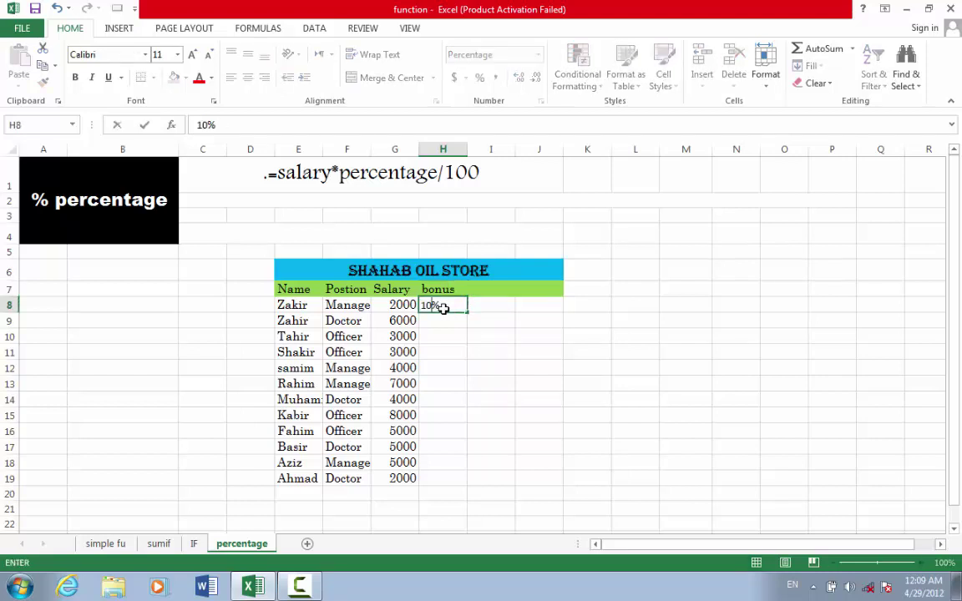
pyautogui.press('Return')
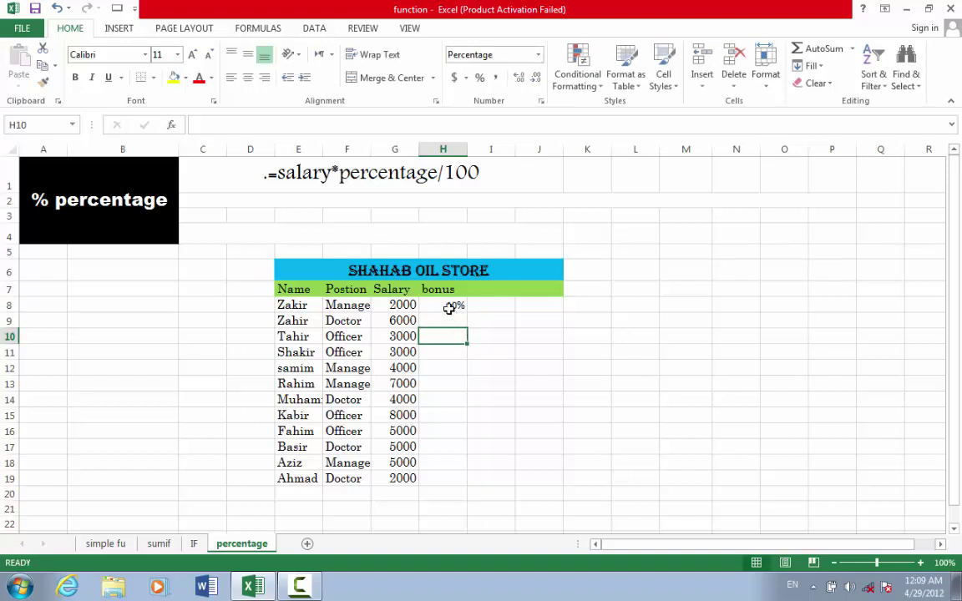
pyautogui.click(449, 306)
pyautogui.moveTo(465, 311); pyautogui.dragTo(464, 484)
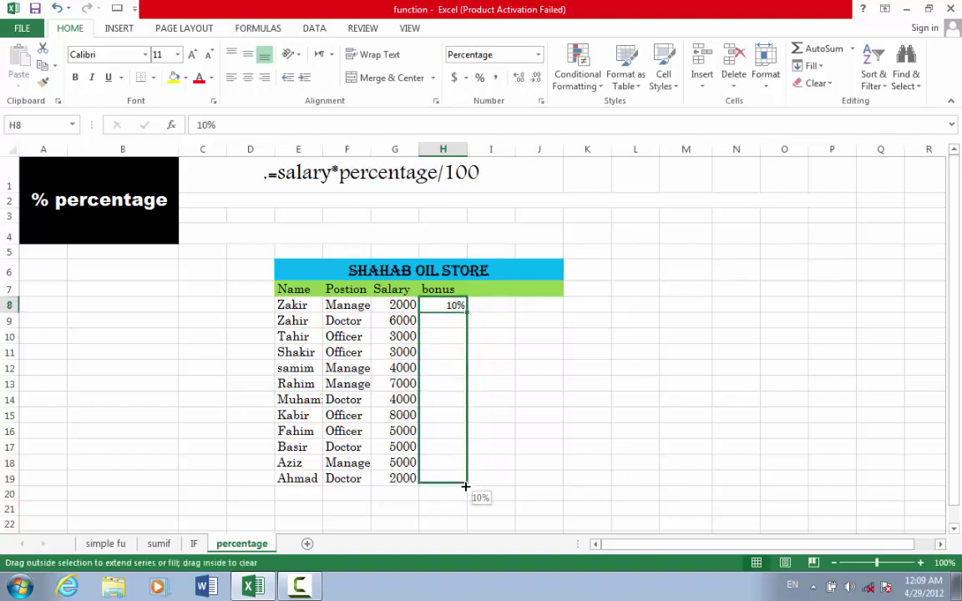
# Head the next column with 'total' in I7.
pyautogui.click(489, 292)
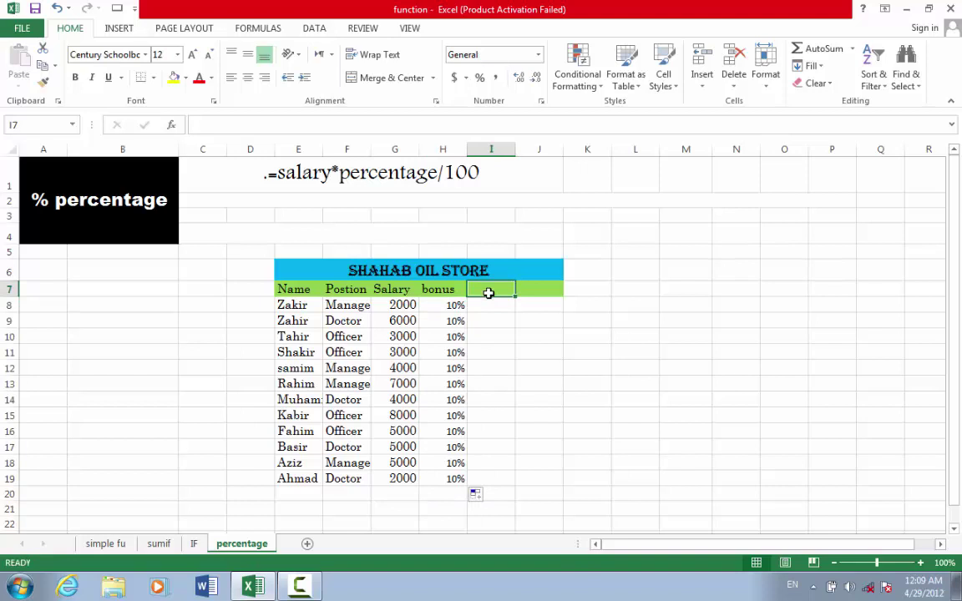
pyautogui.write('total')
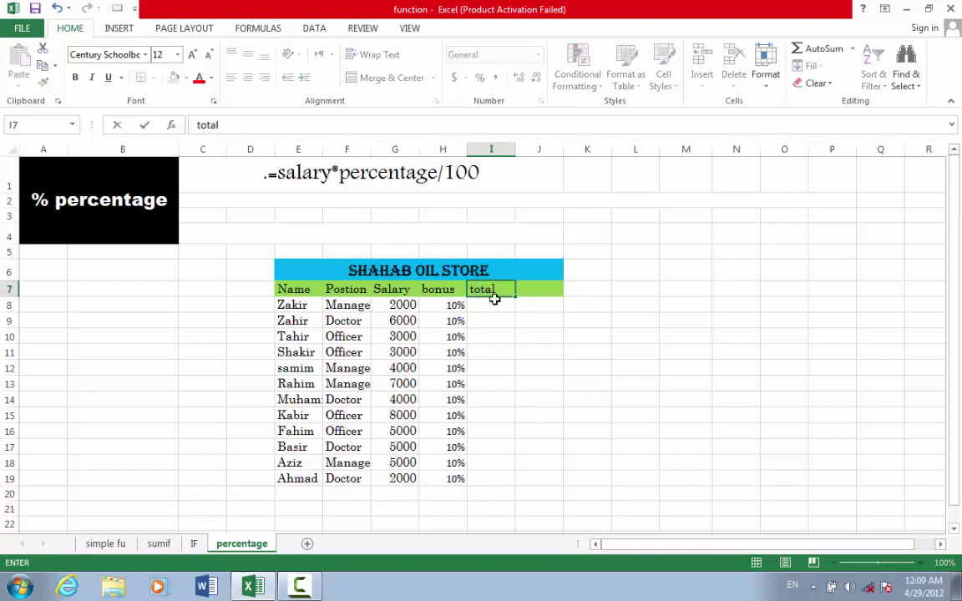
pyautogui.click(495, 323)
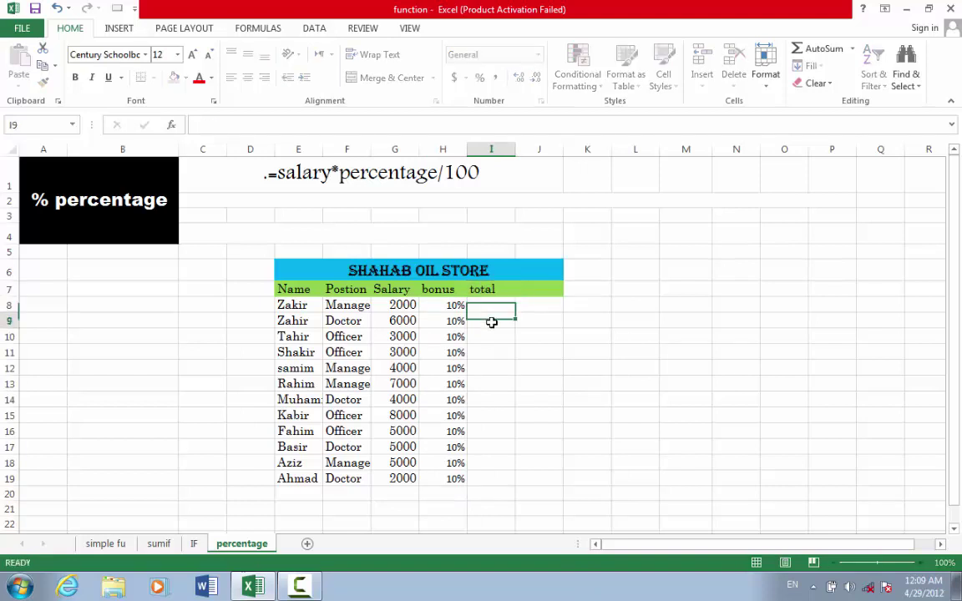
# Enter =G8*H8/100 in I8 so the first employee's total shows 2.
pyautogui.click(399, 304)
pyautogui.click(445, 311)
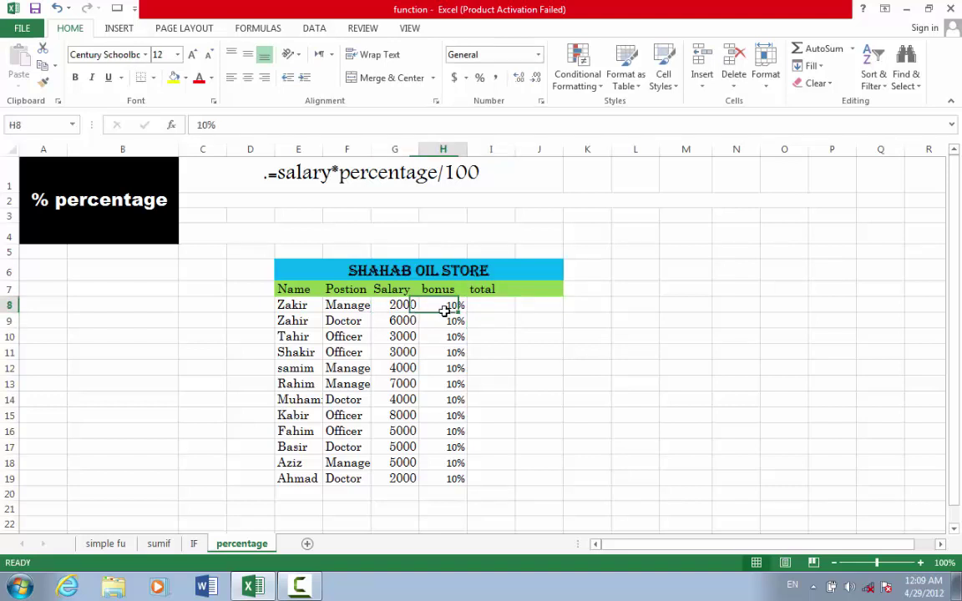
pyautogui.click(494, 287)
pyautogui.click(497, 304)
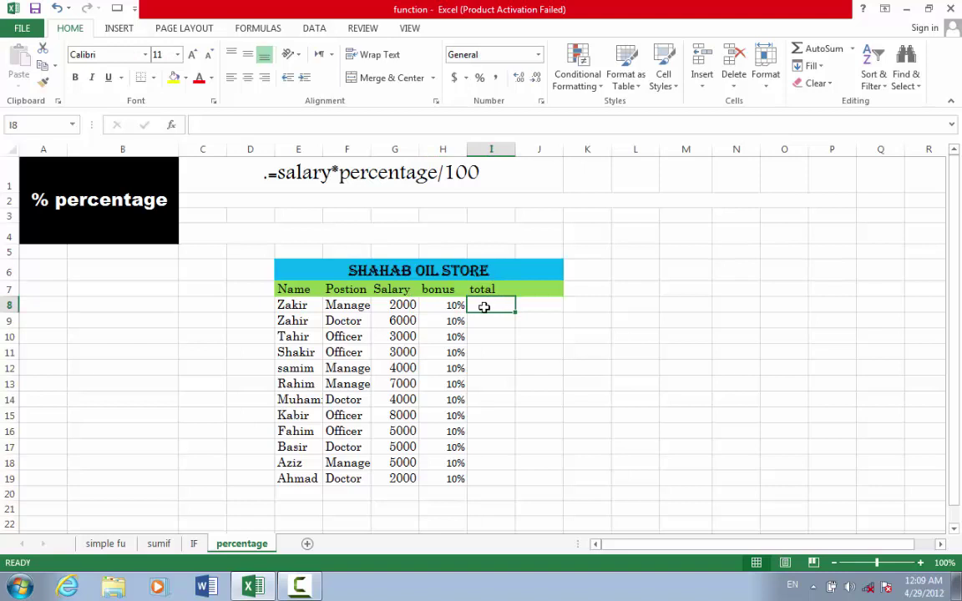
pyautogui.write('=')
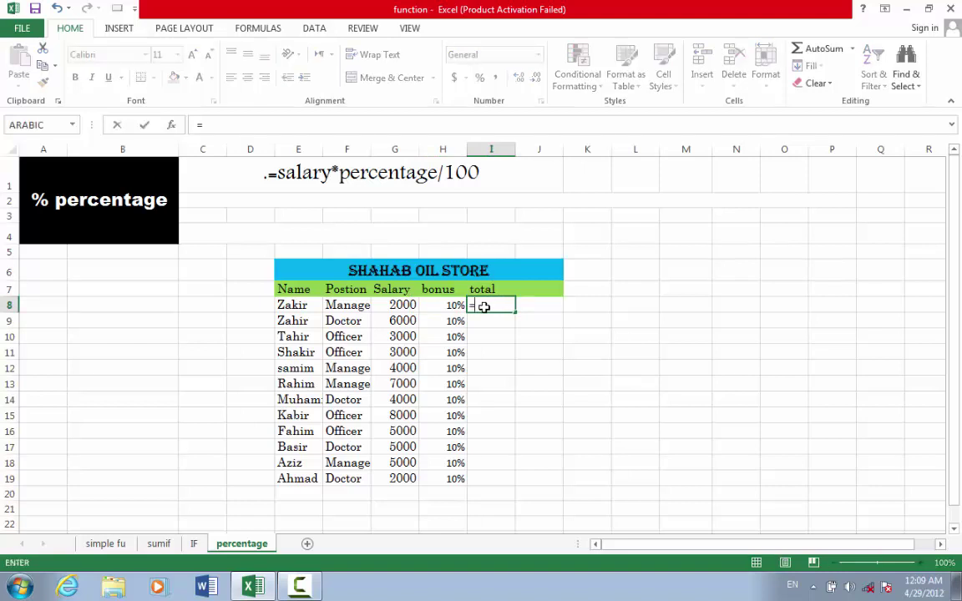
pyautogui.click(407, 305)
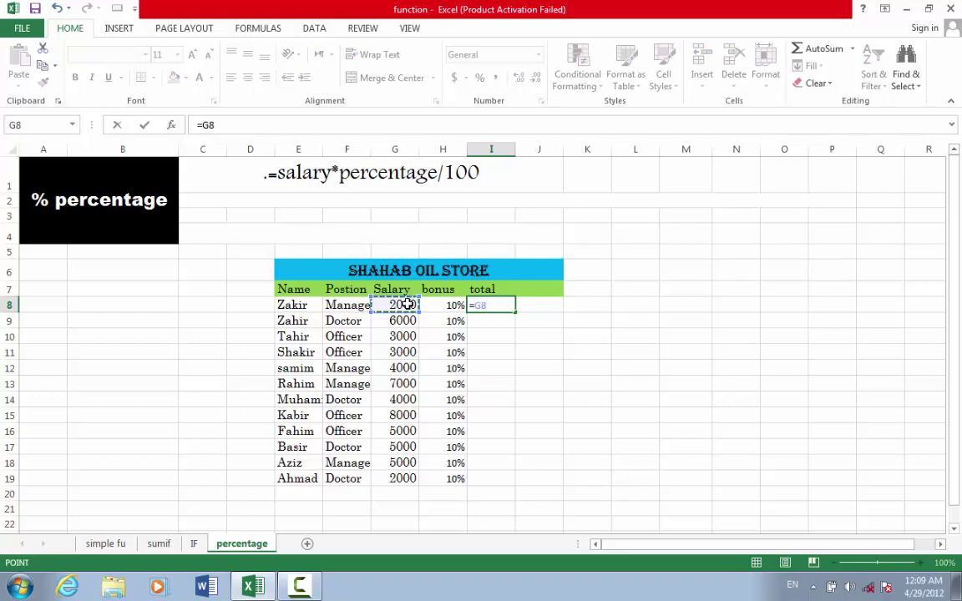
pyautogui.write('*')
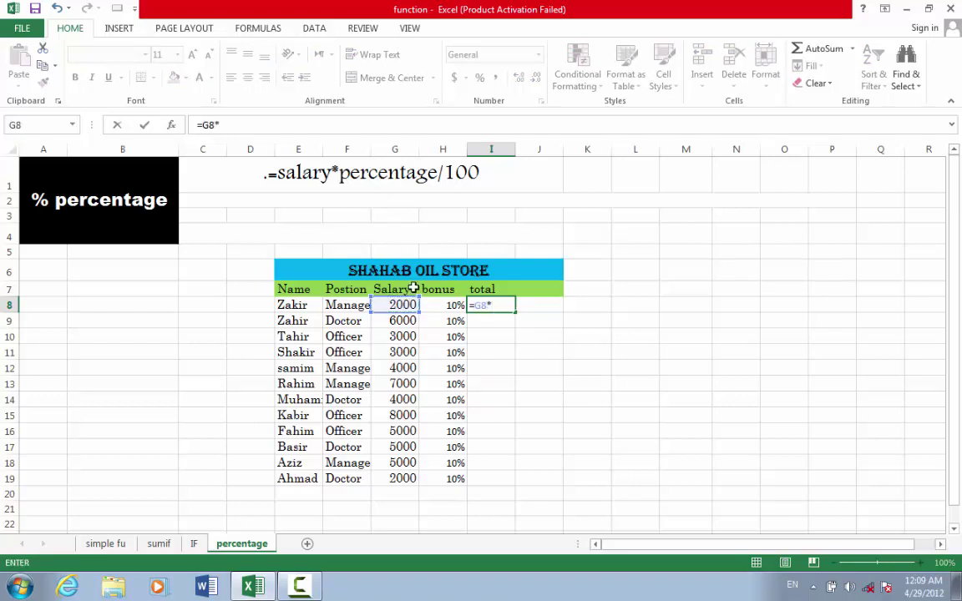
pyautogui.click(435, 307)
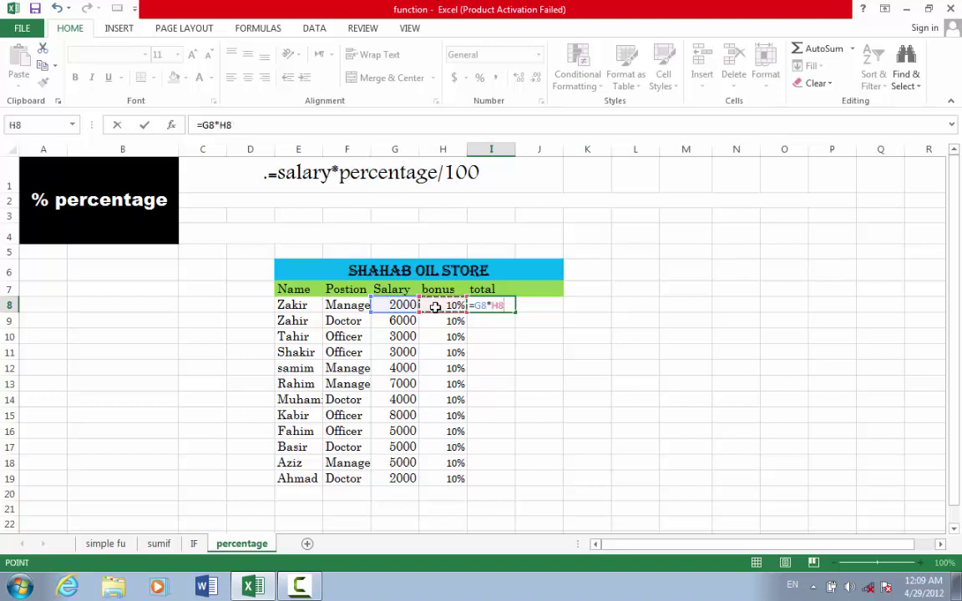
pyautogui.write('/')
pyautogui.write('100')
pyautogui.press('Return')
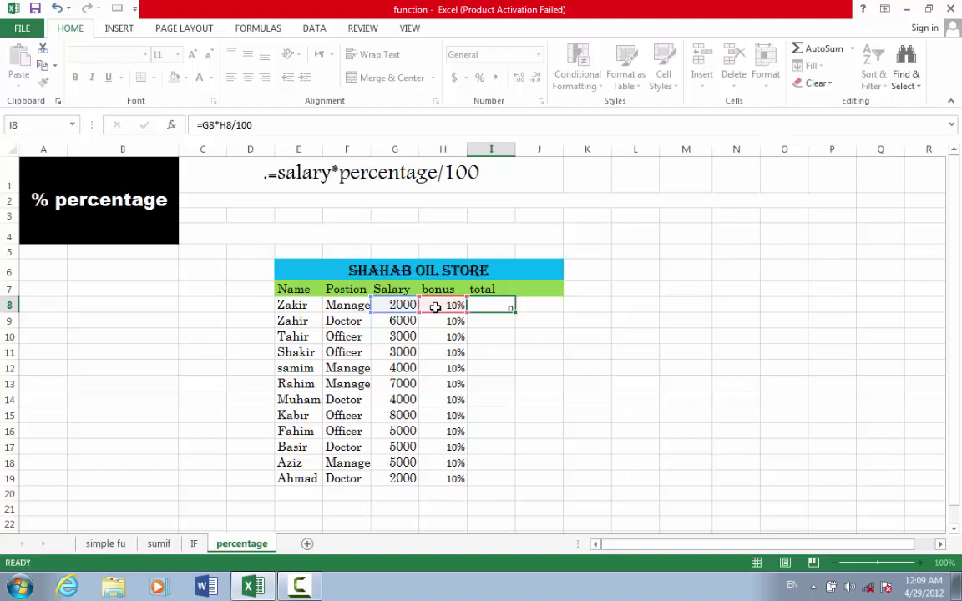
pyautogui.click(496, 307)
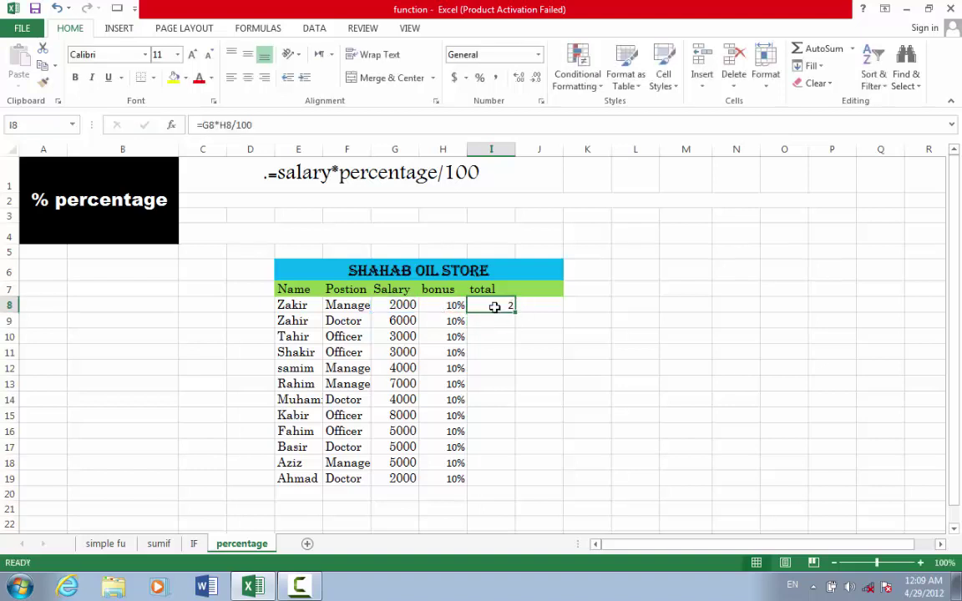
pyautogui.click(449, 308)
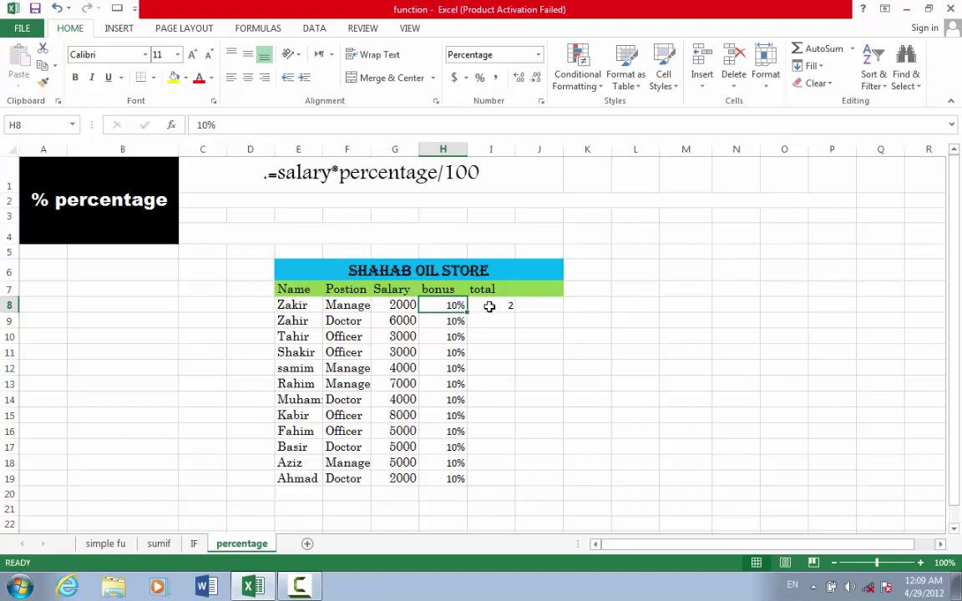
pyautogui.click(485, 306)
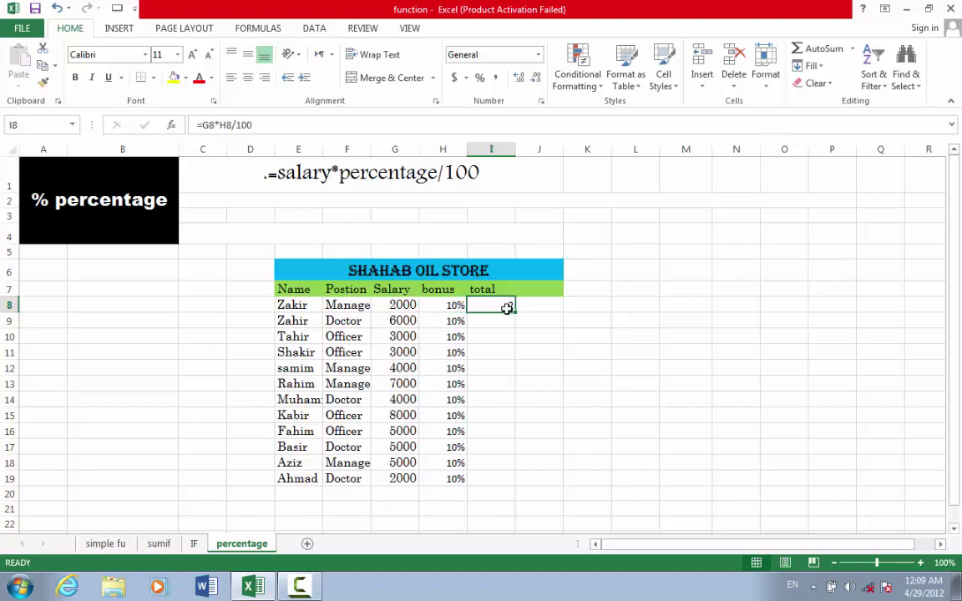
# Rename the I7 heading from 'total' to 'bonus s'.
pyautogui.doubleClick(490, 285)
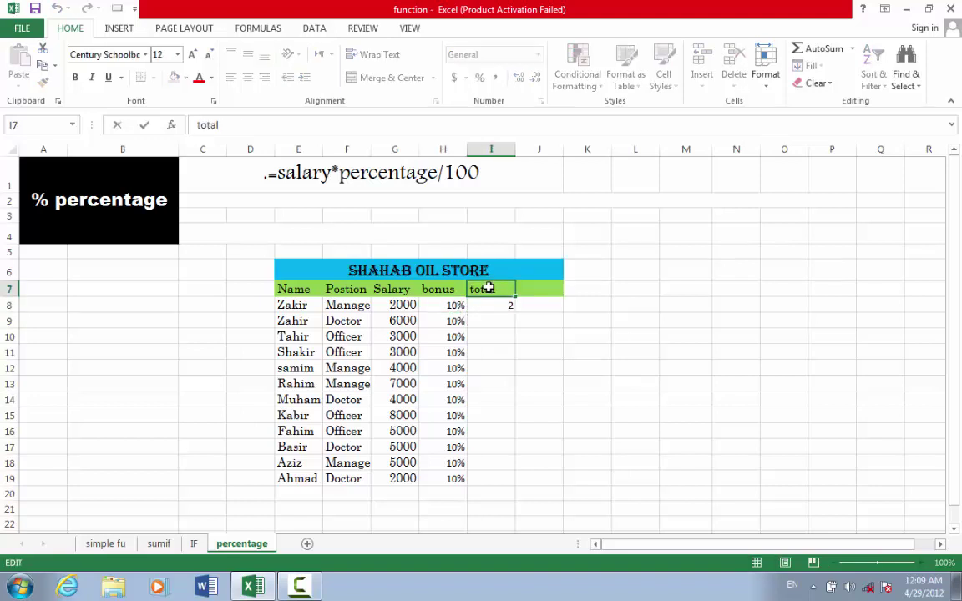
pyautogui.press('BackSpace')
pyautogui.press('BackSpace')
pyautogui.press('BackSpace')
pyautogui.press('BackSpace')
pyautogui.press('BackSpace')
pyautogui.write('bo')
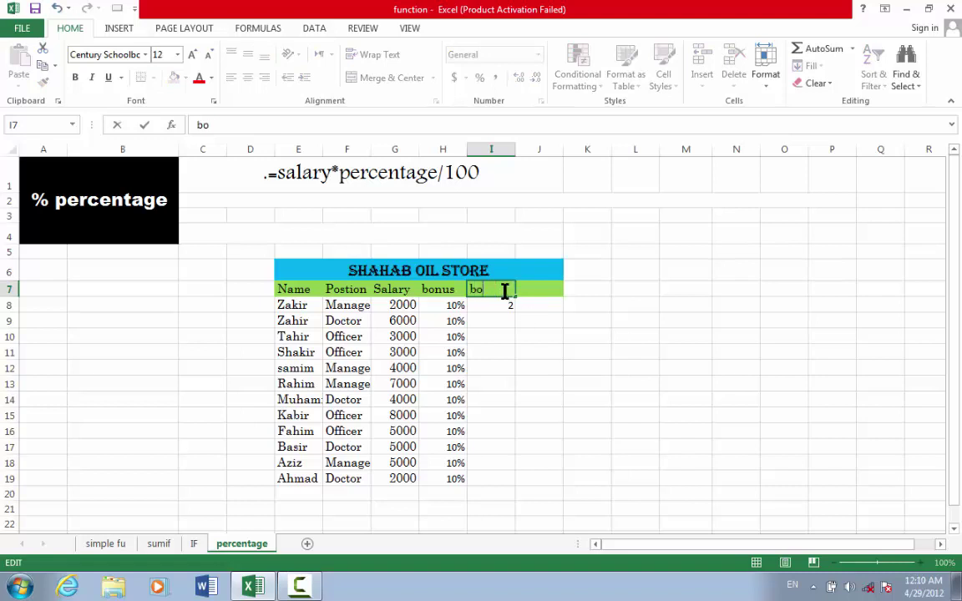
pyautogui.write('nus s')
pyautogui.click(597, 319)
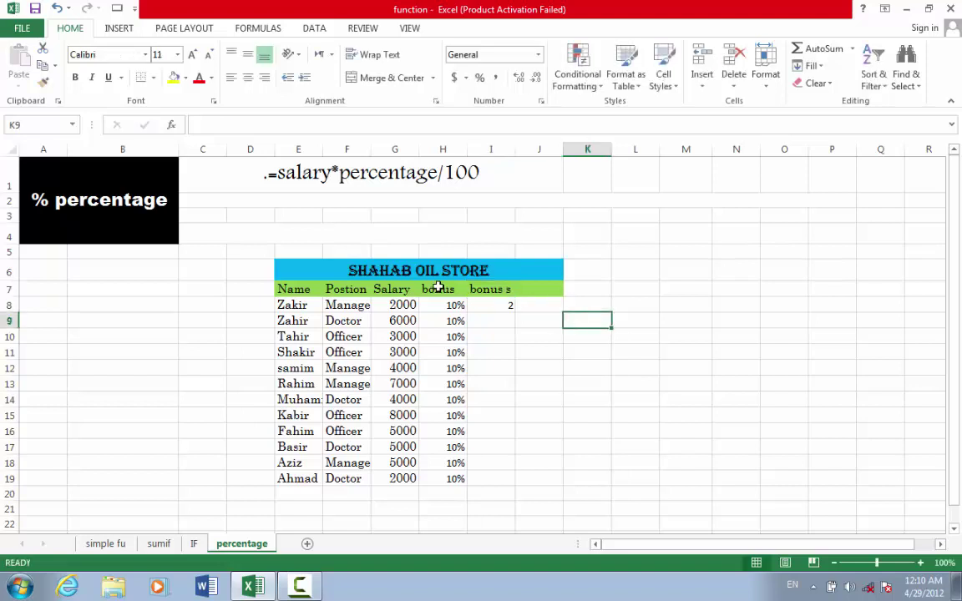
# Fill the =G8*H8/100 bonus formula down I8:I19 for every employee.
pyautogui.click(504, 304)
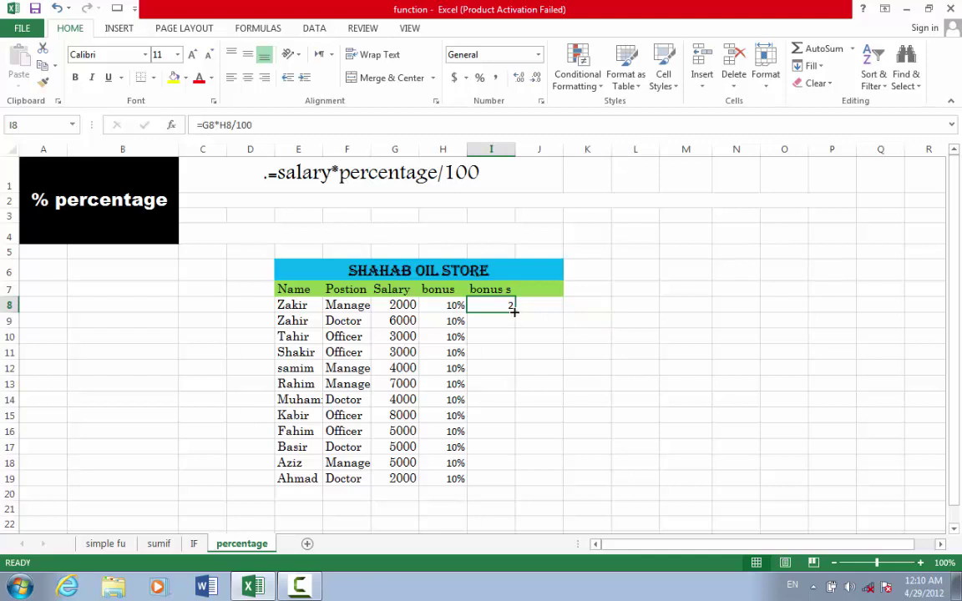
pyautogui.moveTo(515, 308); pyautogui.dragTo(489, 490)
pyautogui.click(492, 351)
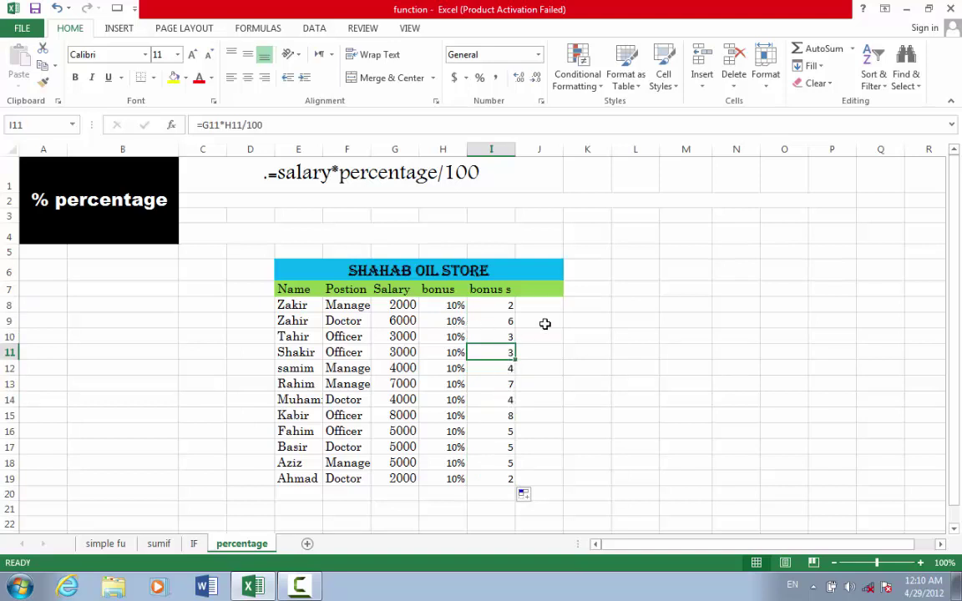
pyautogui.click(538, 290)
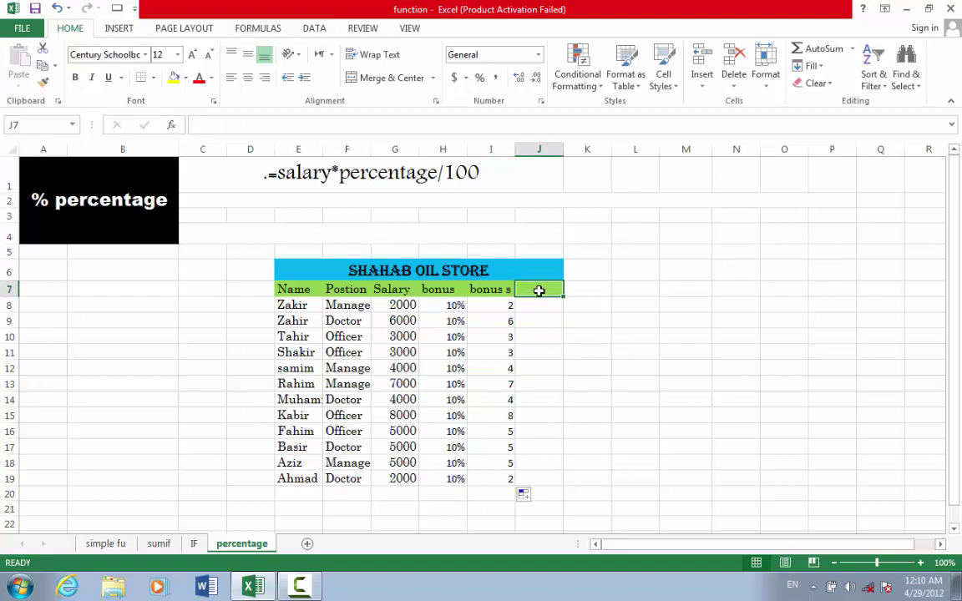
# Head J7 'total' and enter =I8+G8 in J8 to add bonus and salary.
pyautogui.write('total')
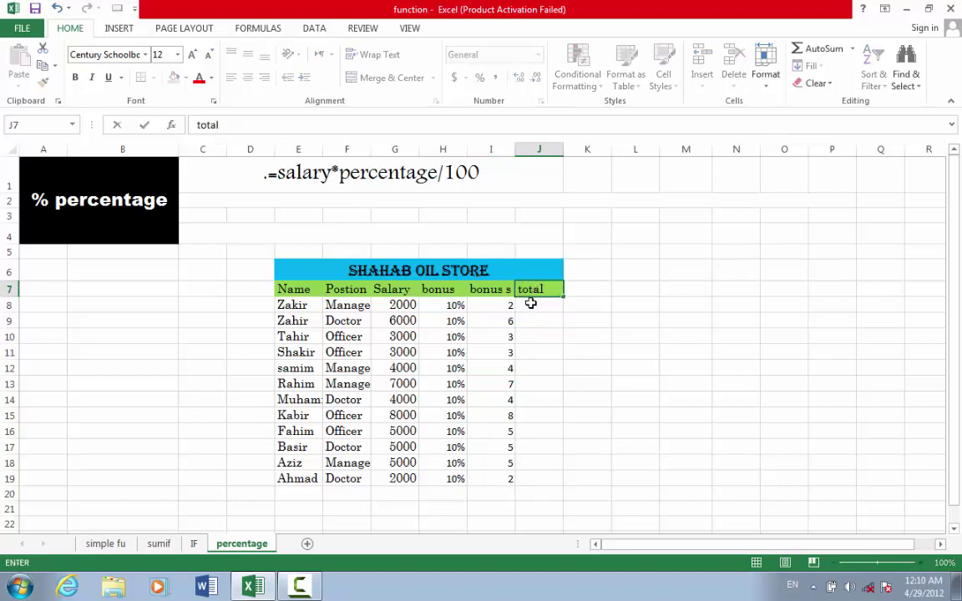
pyautogui.click(530, 304)
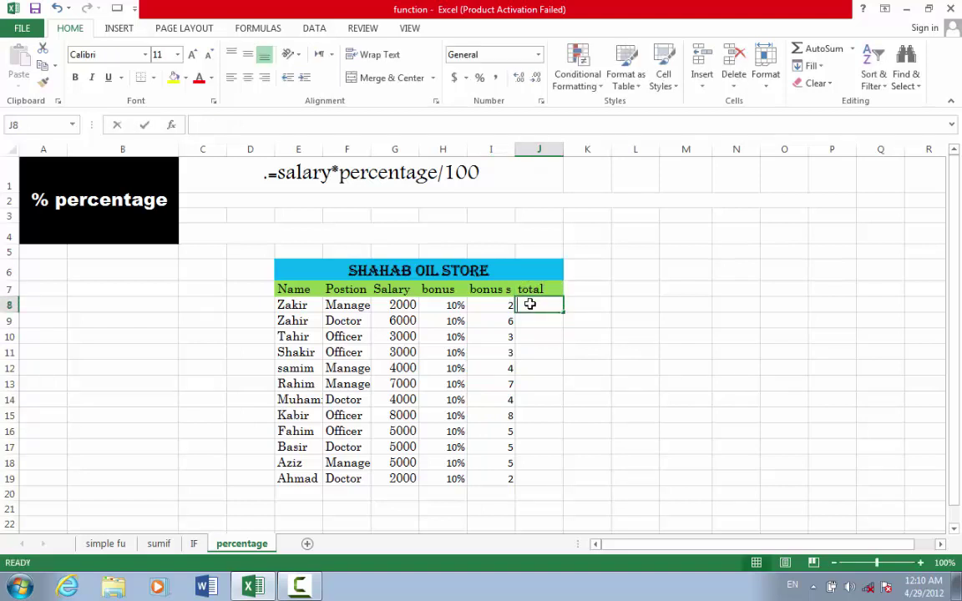
pyautogui.write('=')
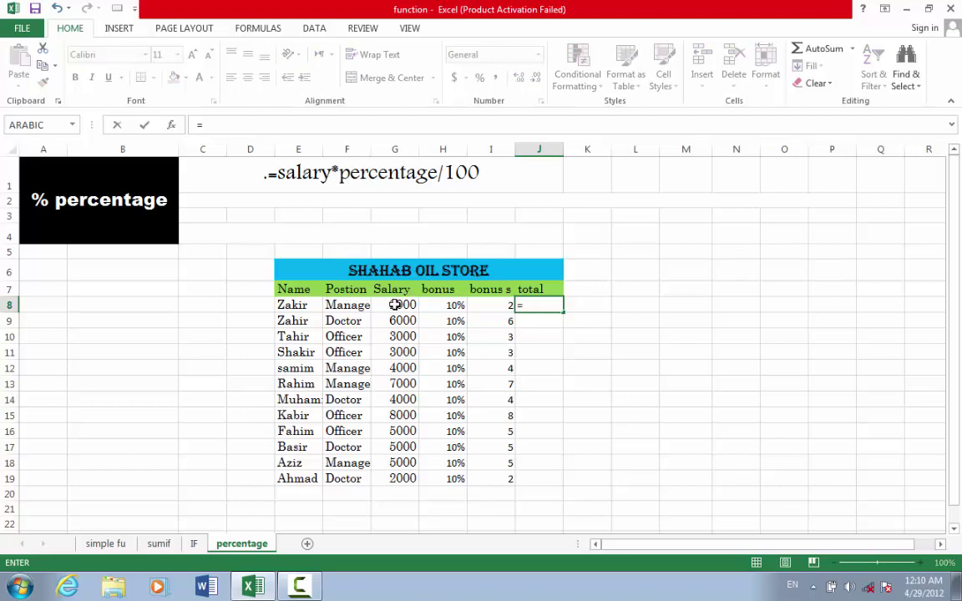
pyautogui.click(388, 304)
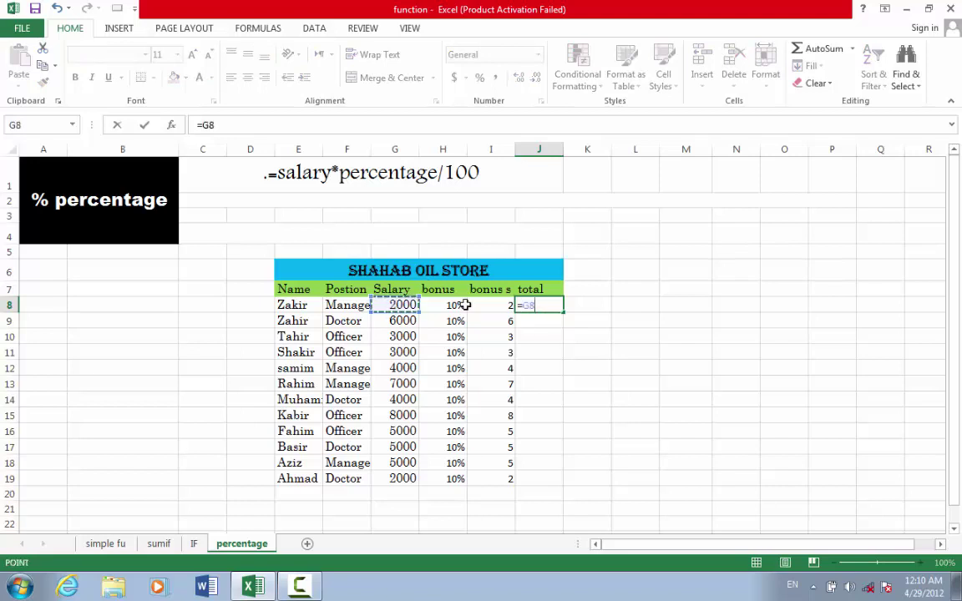
pyautogui.click(488, 308)
pyautogui.write('+')
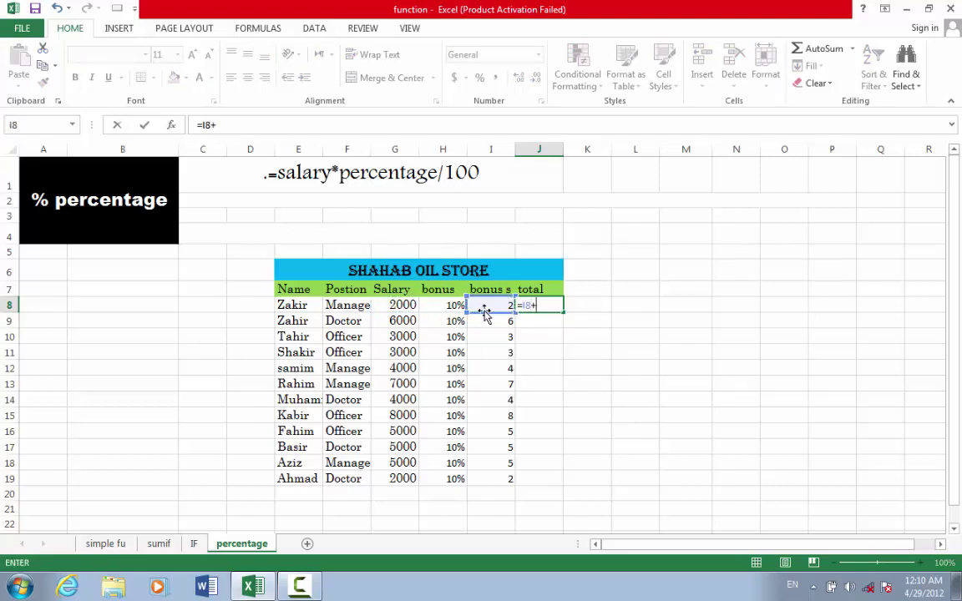
pyautogui.click(405, 305)
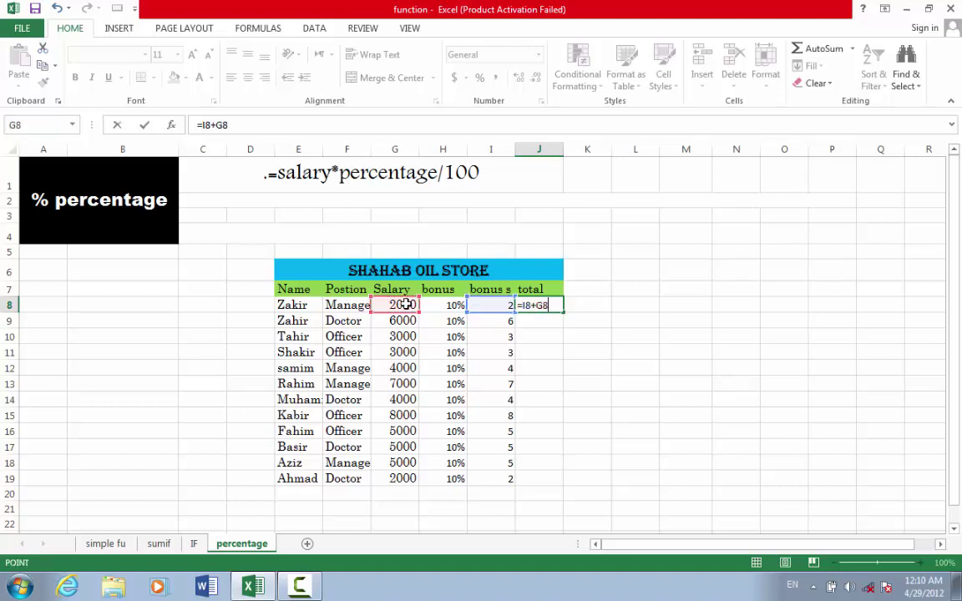
pyautogui.press('Return')
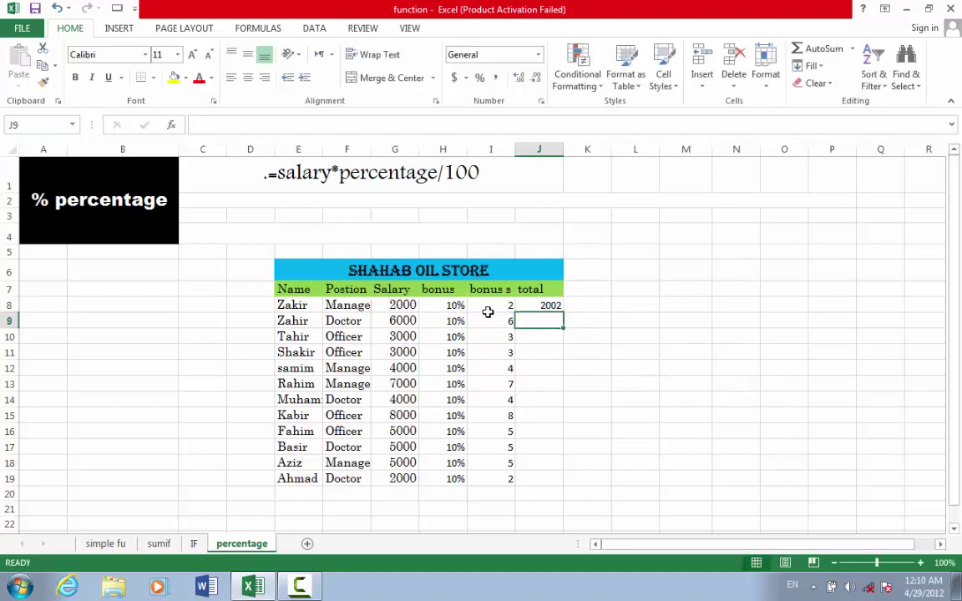
# Fill the total formula down J8:J19 and check the copied rows.
pyautogui.click(492, 312)
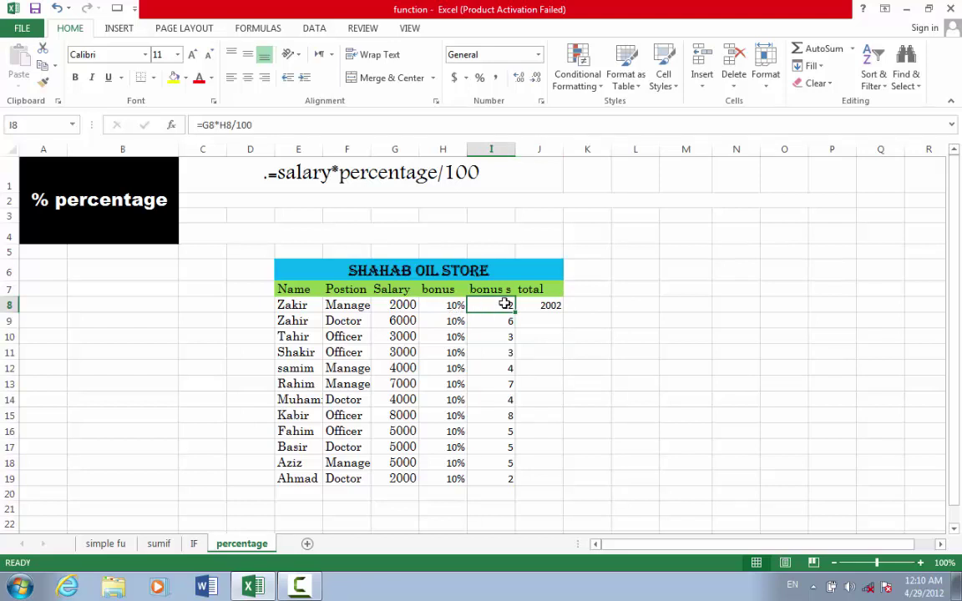
pyautogui.click(551, 305)
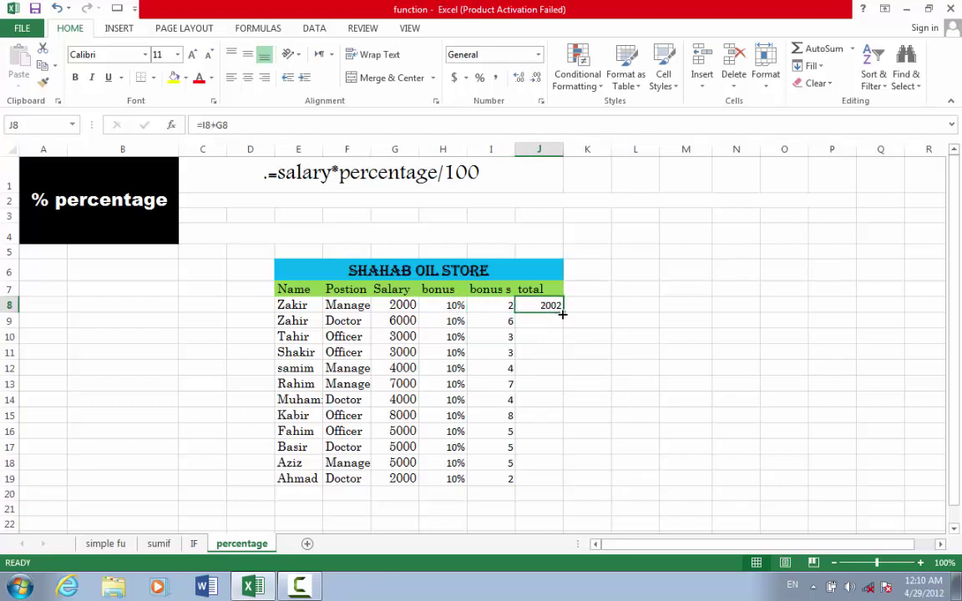
pyautogui.moveTo(563, 314); pyautogui.dragTo(545, 487)
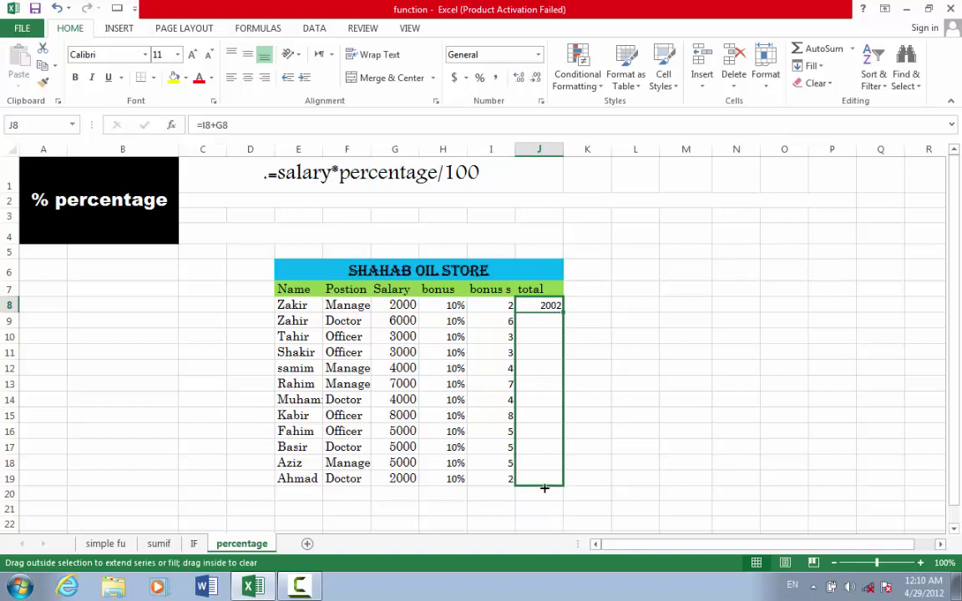
pyautogui.click(535, 399)
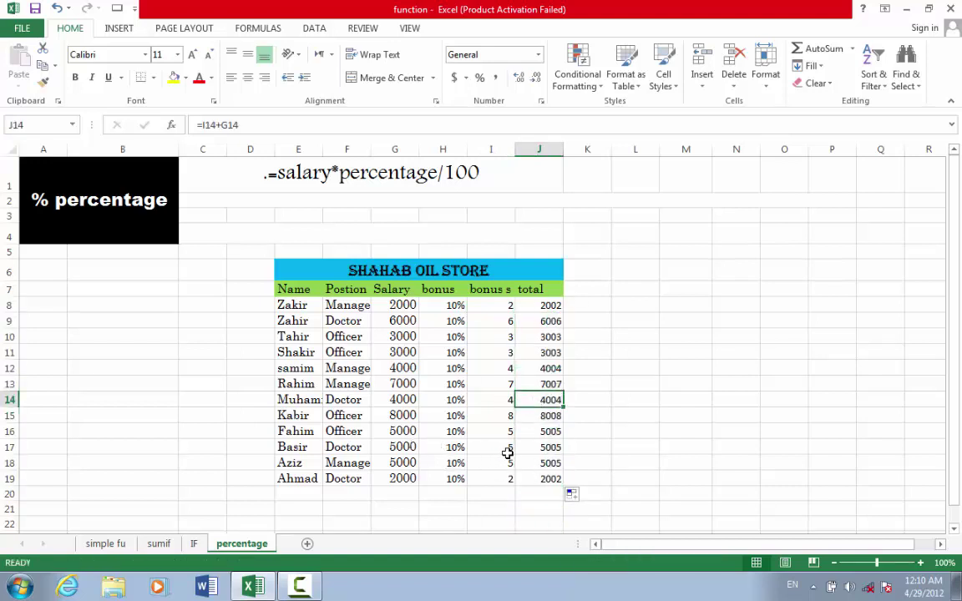
pyautogui.click(541, 449)
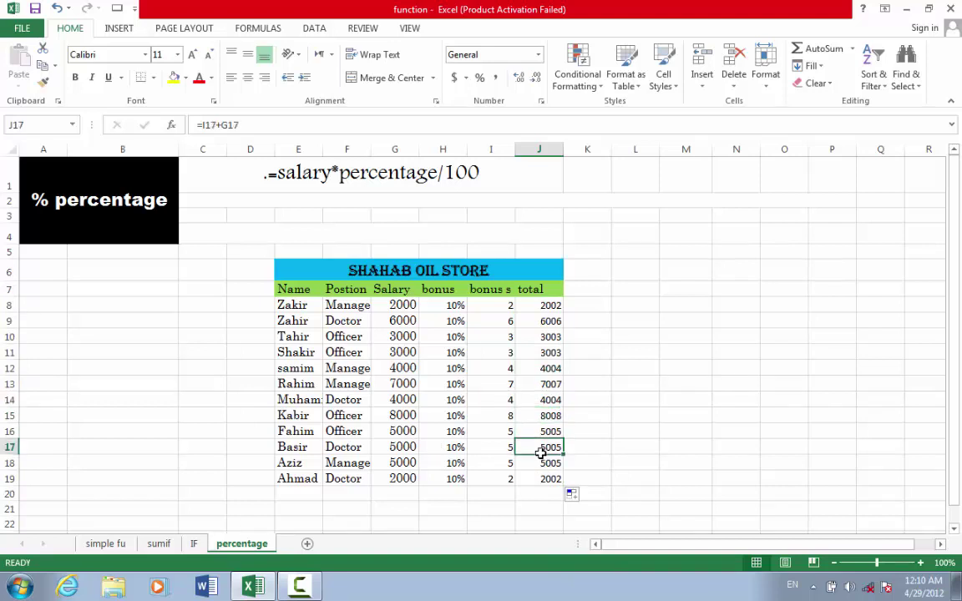
# Merge N4:O4 and enter the amount 40000000.
pyautogui.click(631, 292)
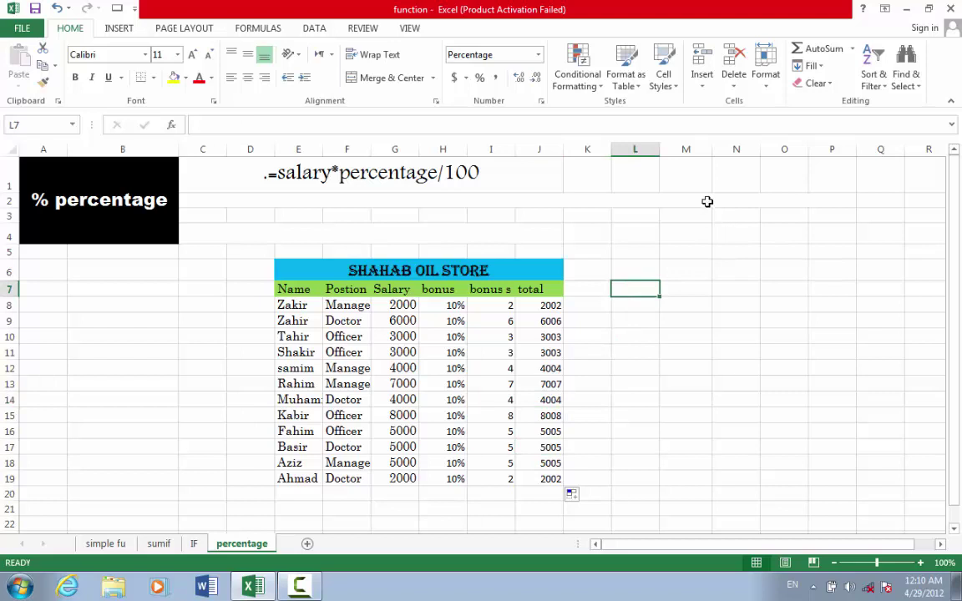
pyautogui.click(727, 239)
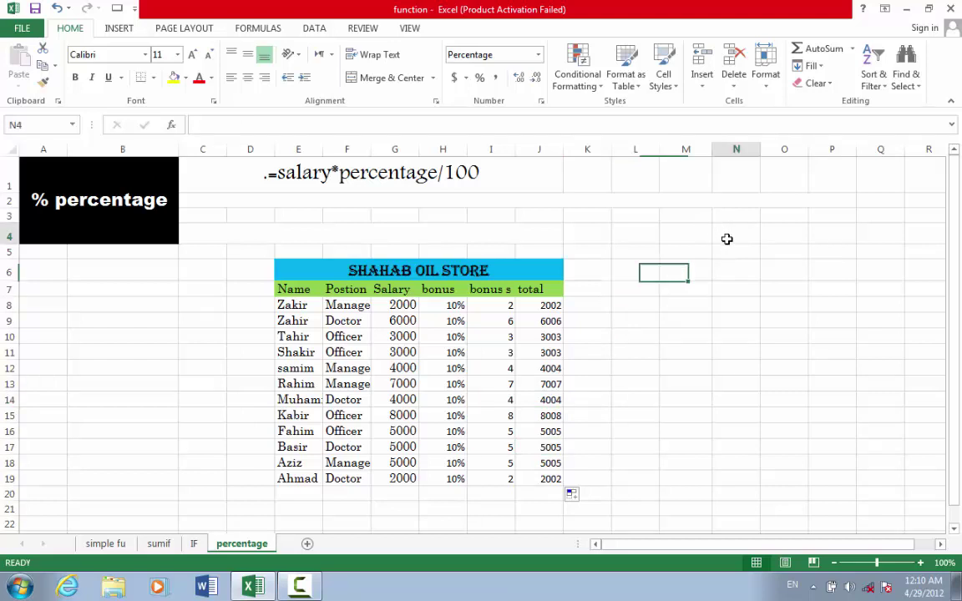
pyautogui.moveTo(726, 239); pyautogui.dragTo(762, 237)
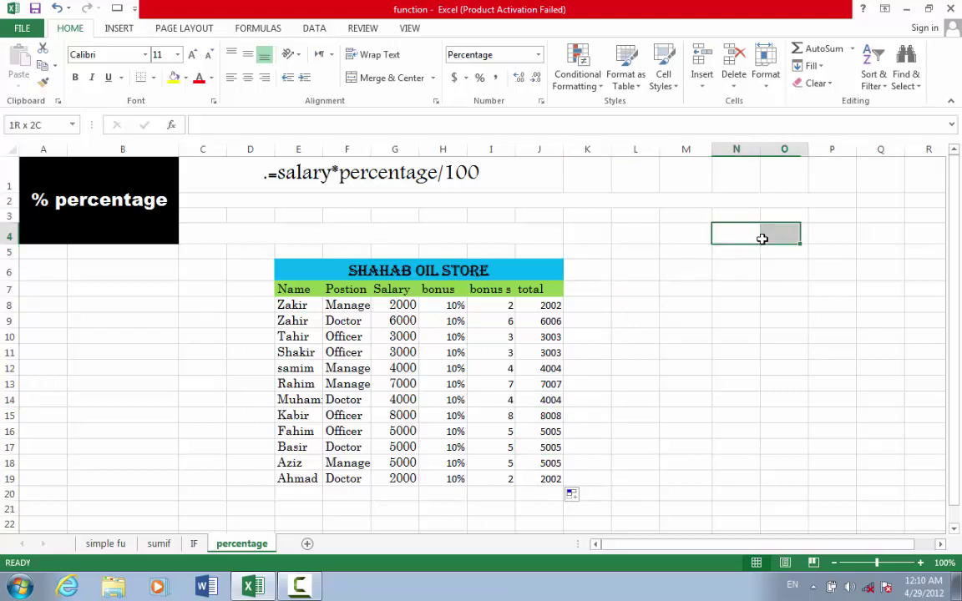
pyautogui.click(392, 78)
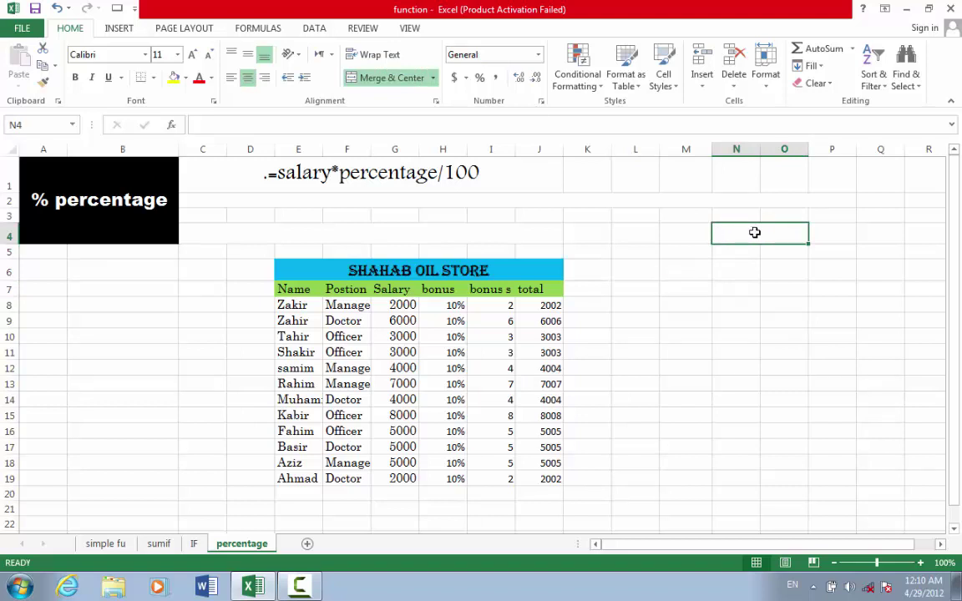
pyautogui.write('40')
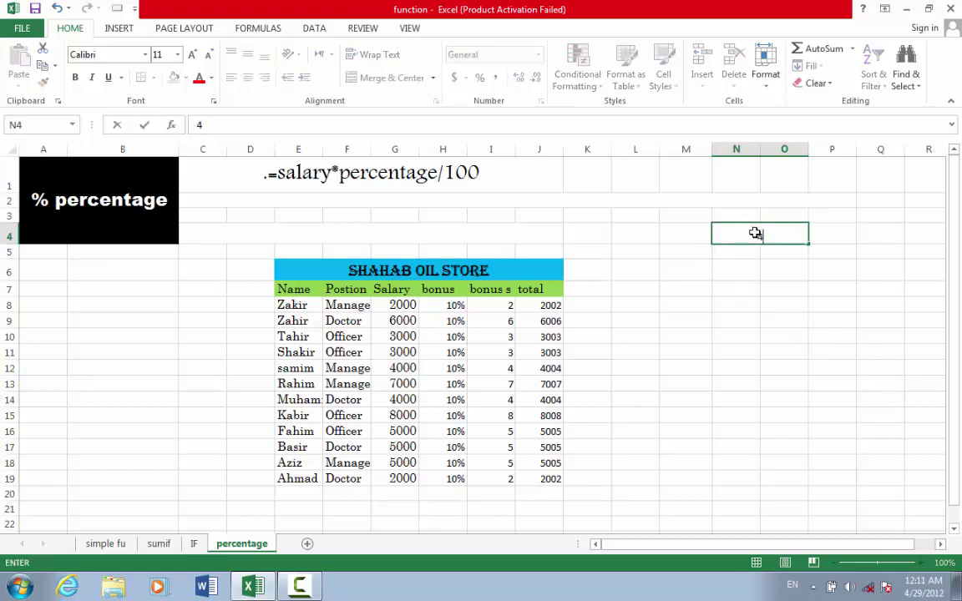
pyautogui.write('0000')
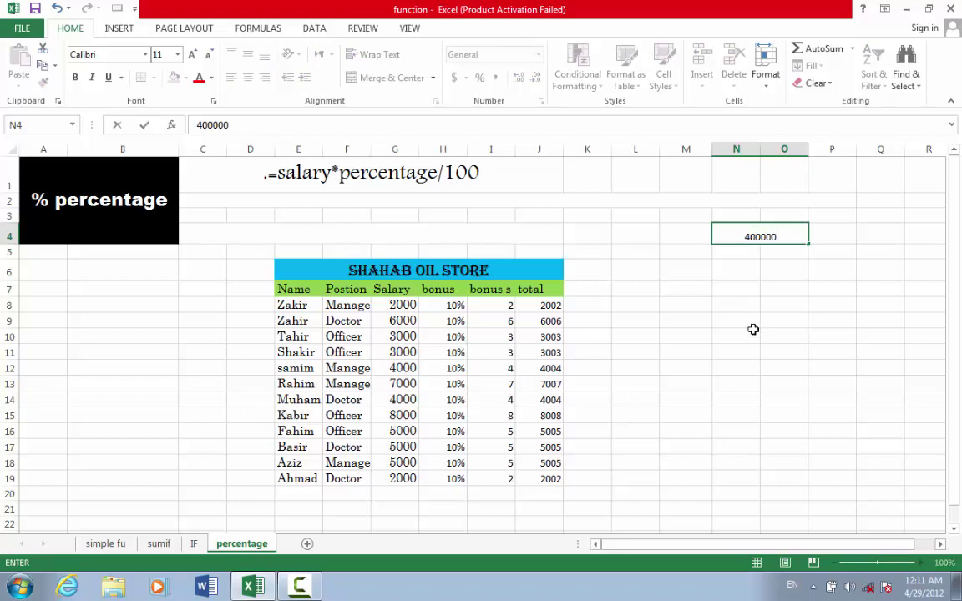
pyautogui.write('00')
pyautogui.click(740, 303)
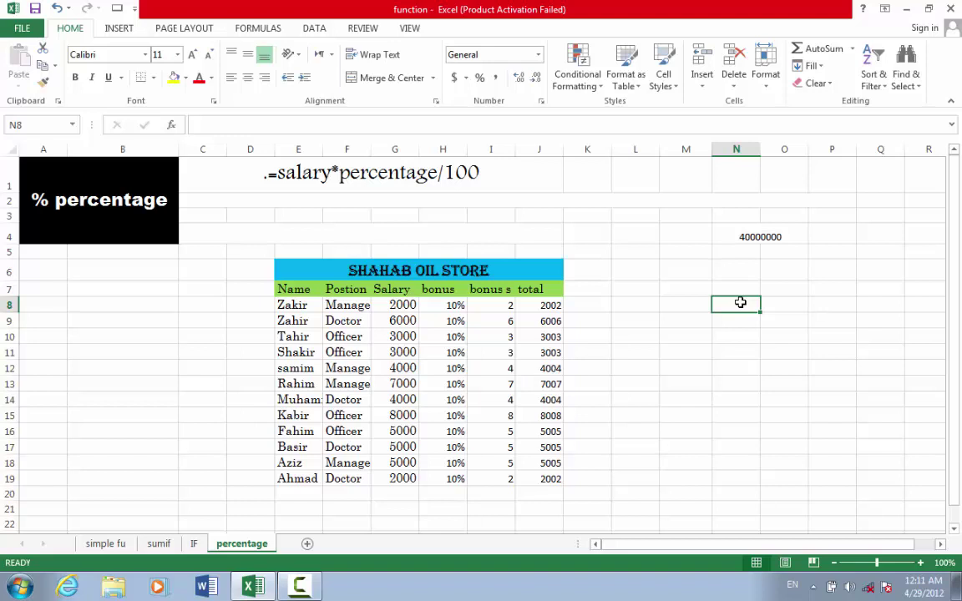
# Add city 'kabul' in N6 with 10% beneath it.
pyautogui.click(722, 265)
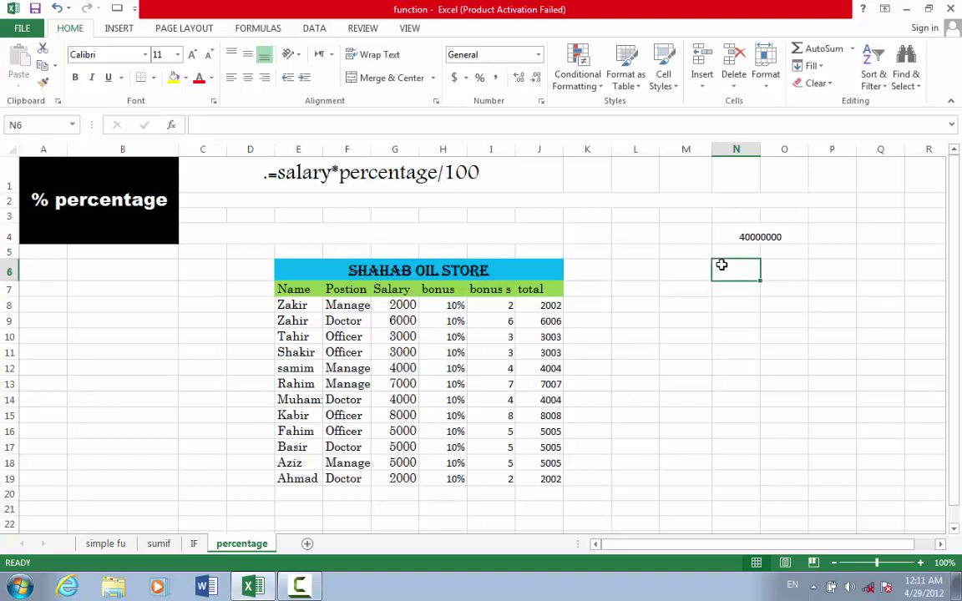
pyautogui.write('kabul')
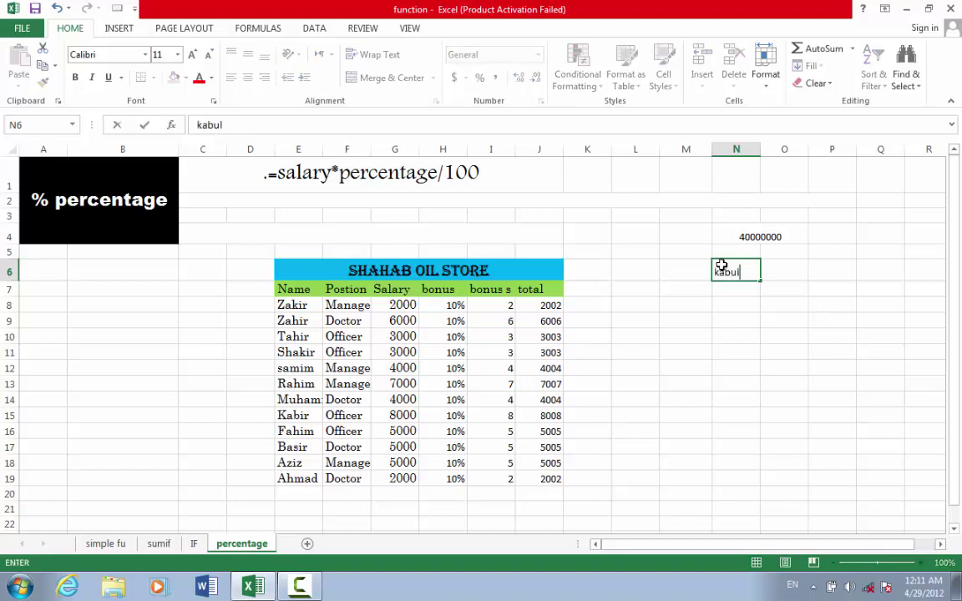
pyautogui.press('Return')
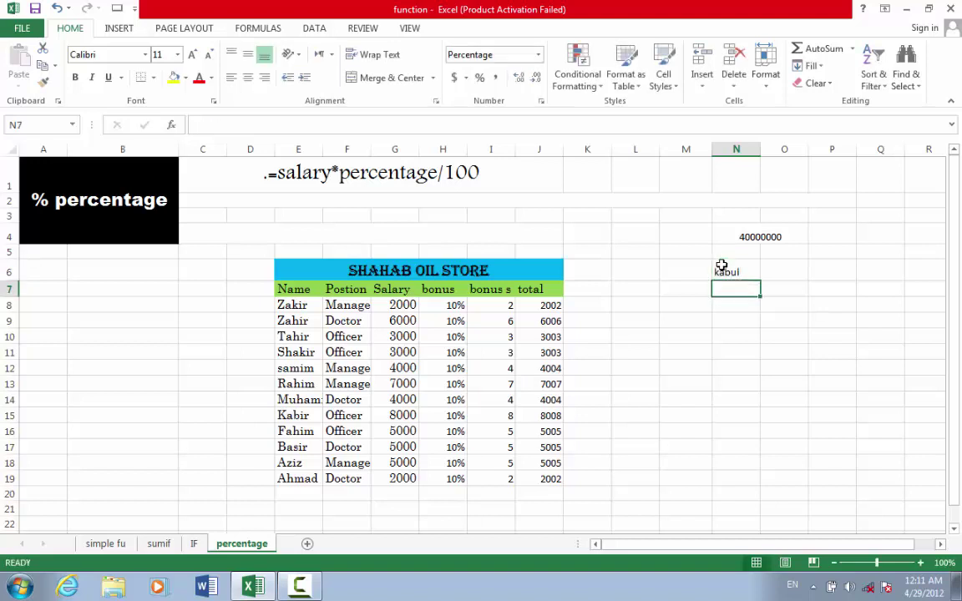
pyautogui.write('10')
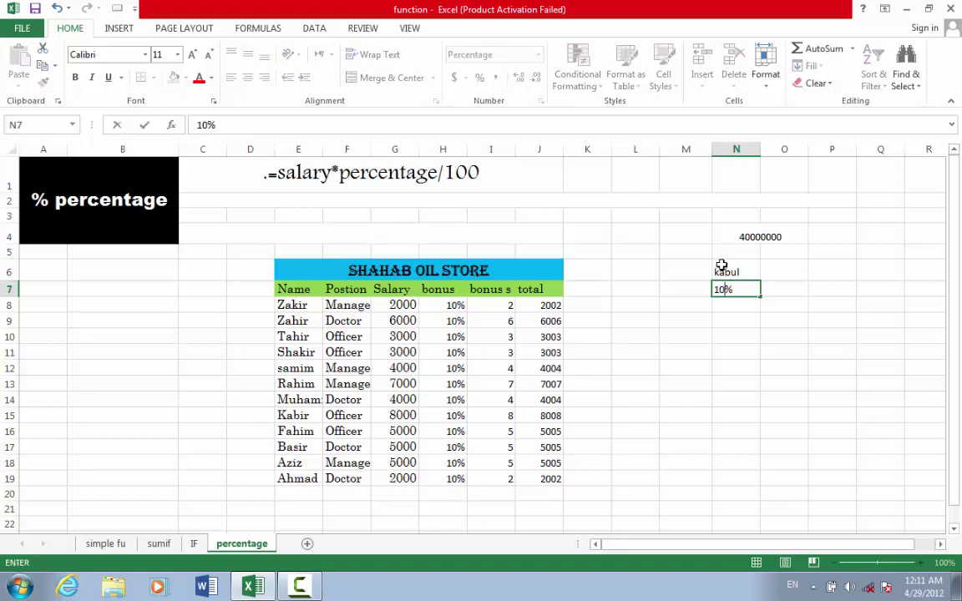
pyautogui.click(785, 266)
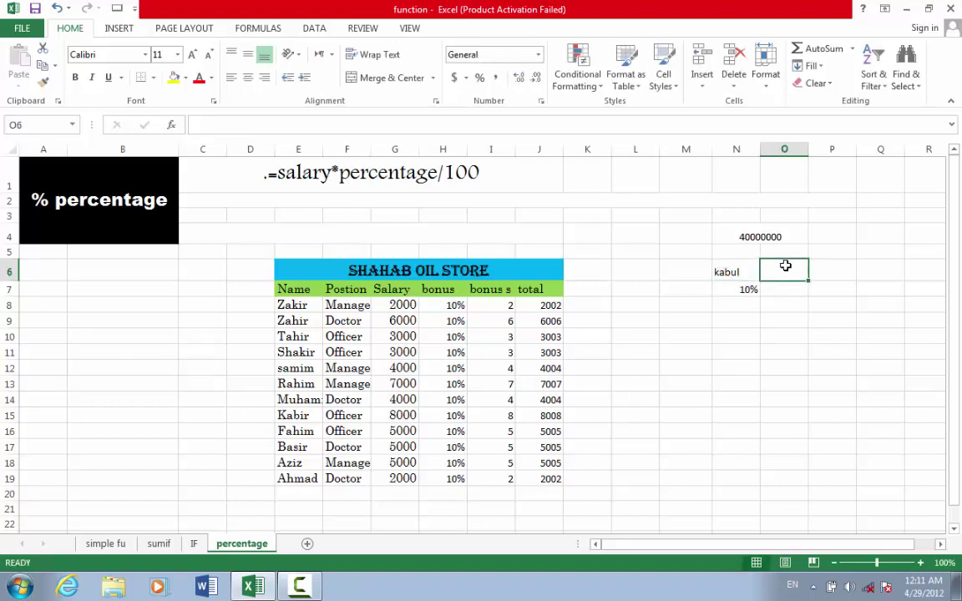
# Add city 'kandahar' with 8% beneath it, correcting 8 to 8%.
pyautogui.write('kan')
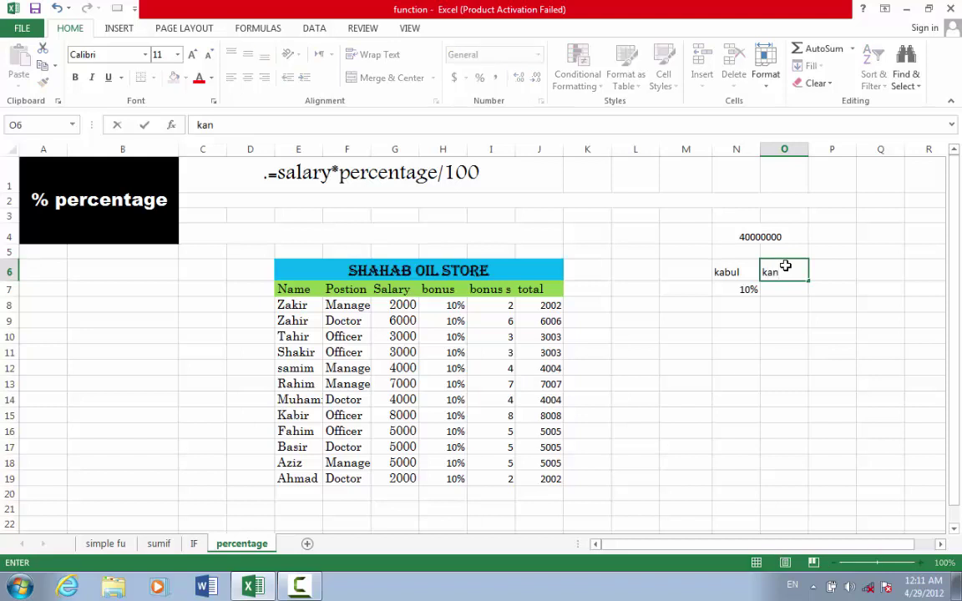
pyautogui.write('dahar')
pyautogui.press('Return')
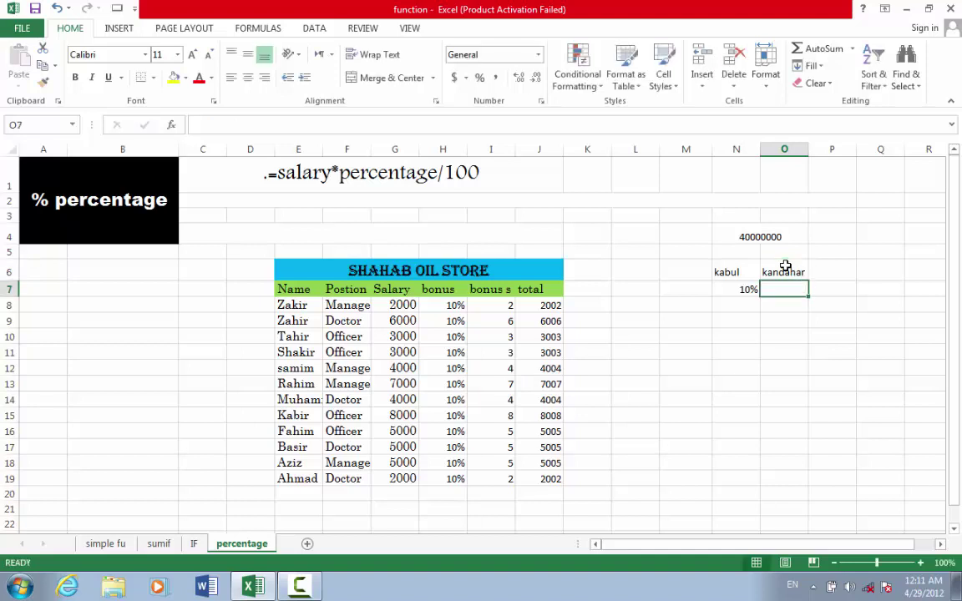
pyautogui.write('8')
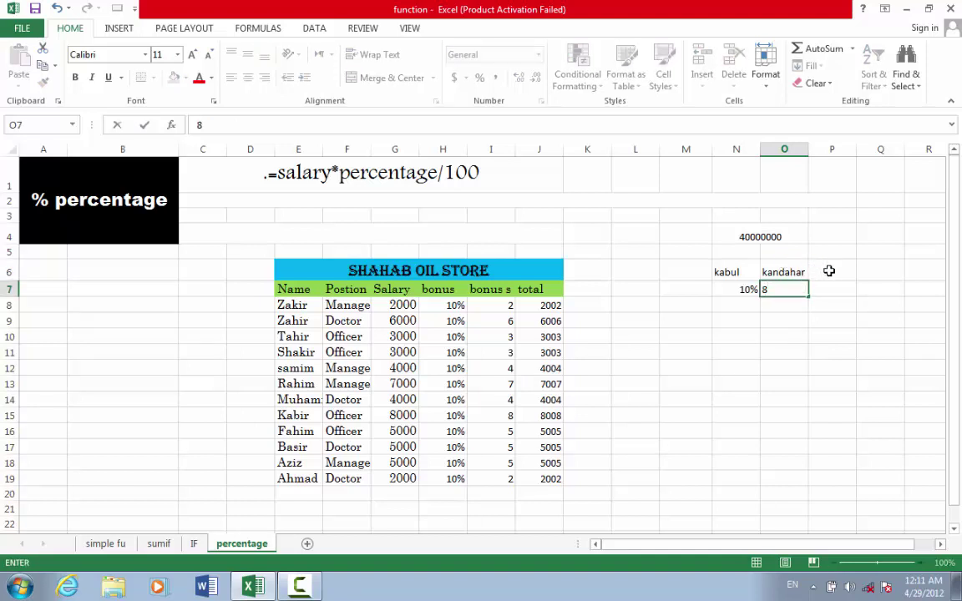
pyautogui.click(830, 270)
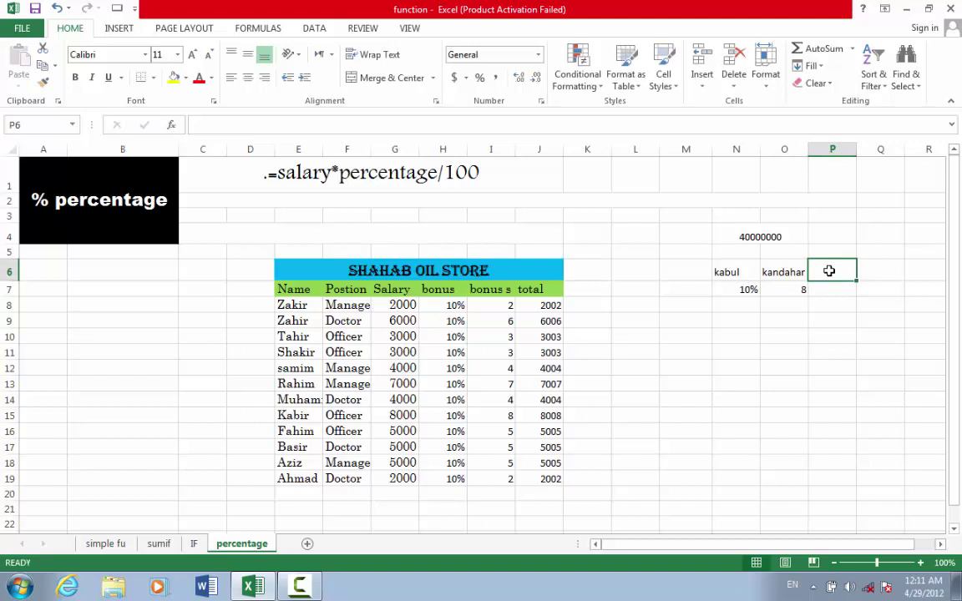
pyautogui.click(798, 291)
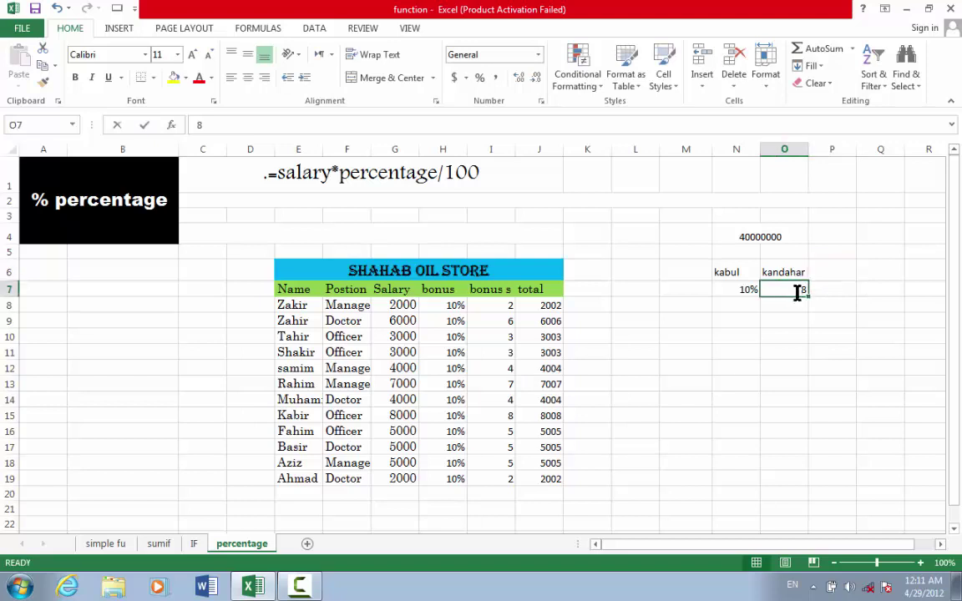
pyautogui.doubleClick(804, 290)
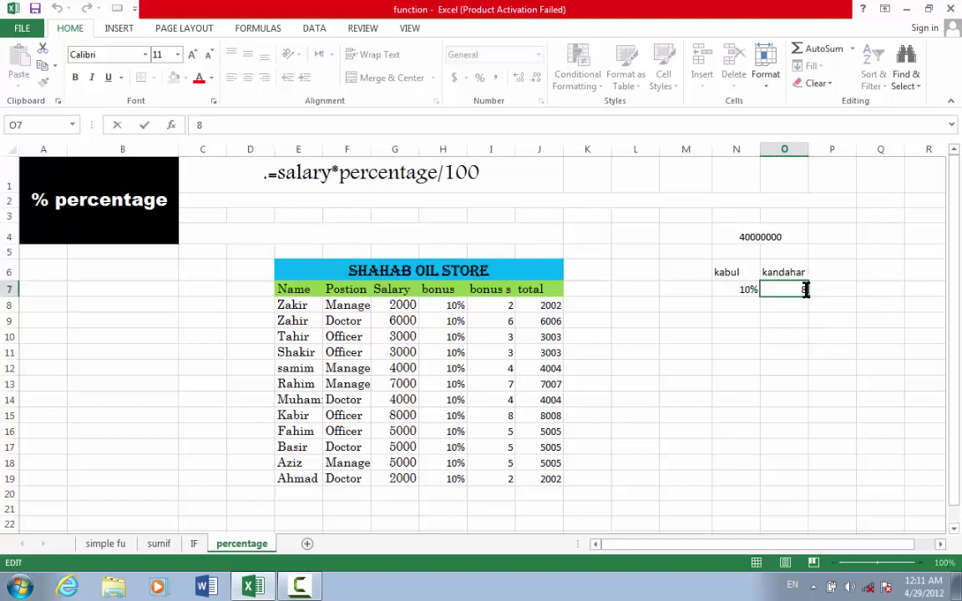
pyautogui.write('%')
pyautogui.click(822, 285)
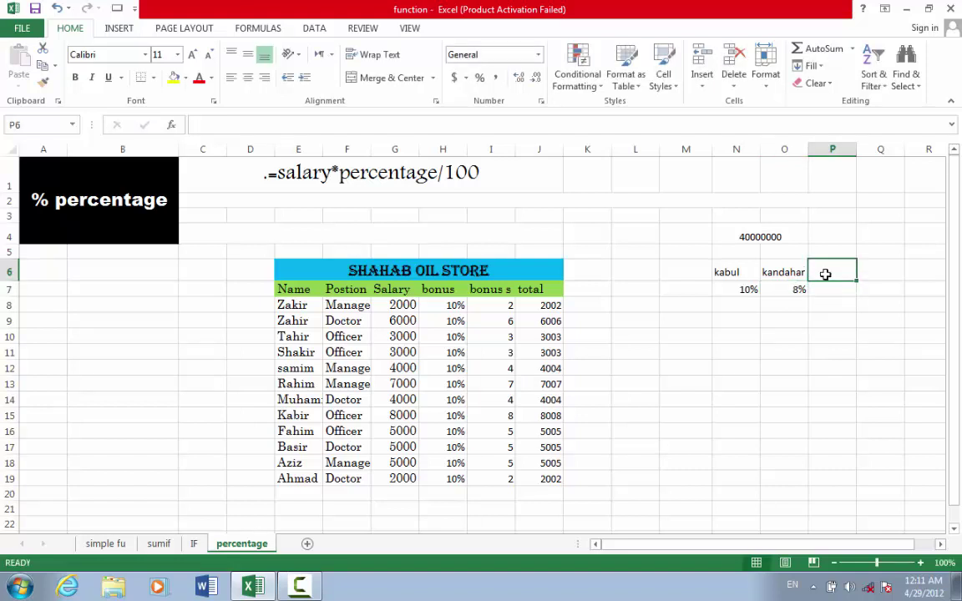
# Add city 'helmand' with 6%, then review the three city percentages.
pyautogui.write('helmand')
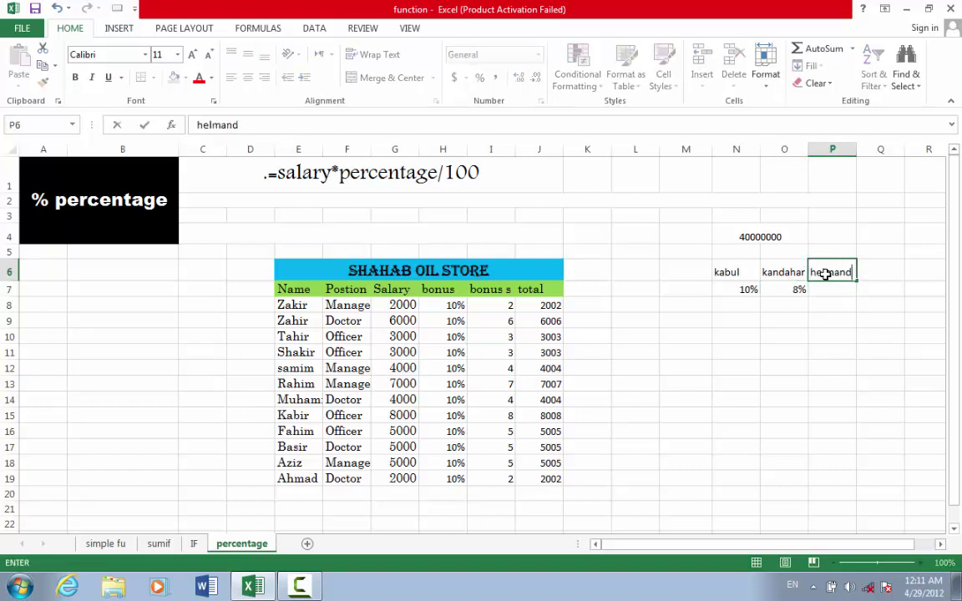
pyautogui.press('Return')
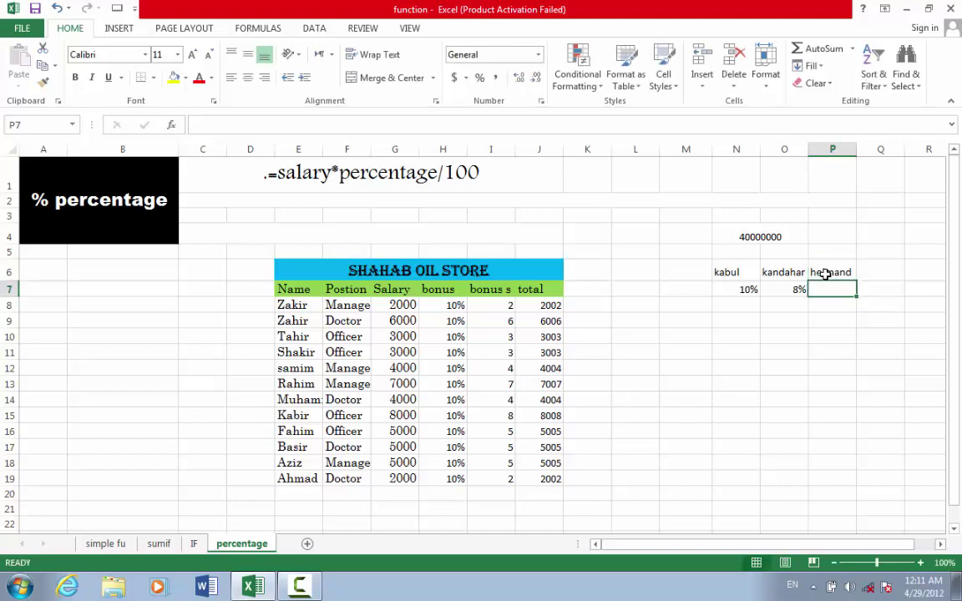
pyautogui.write('6%^')
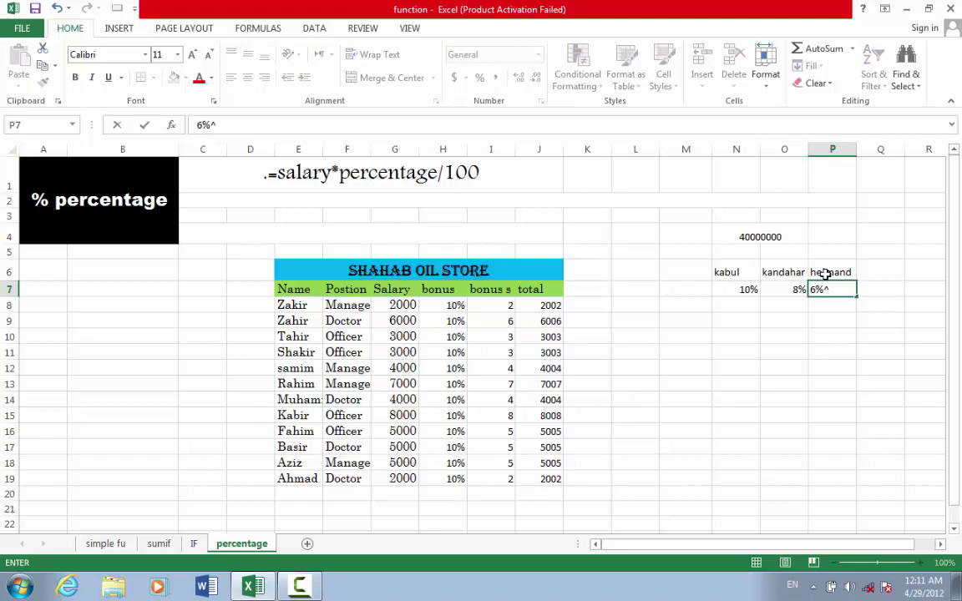
pyautogui.press('BackSpace')
pyautogui.press('Return')
pyautogui.click(752, 289)
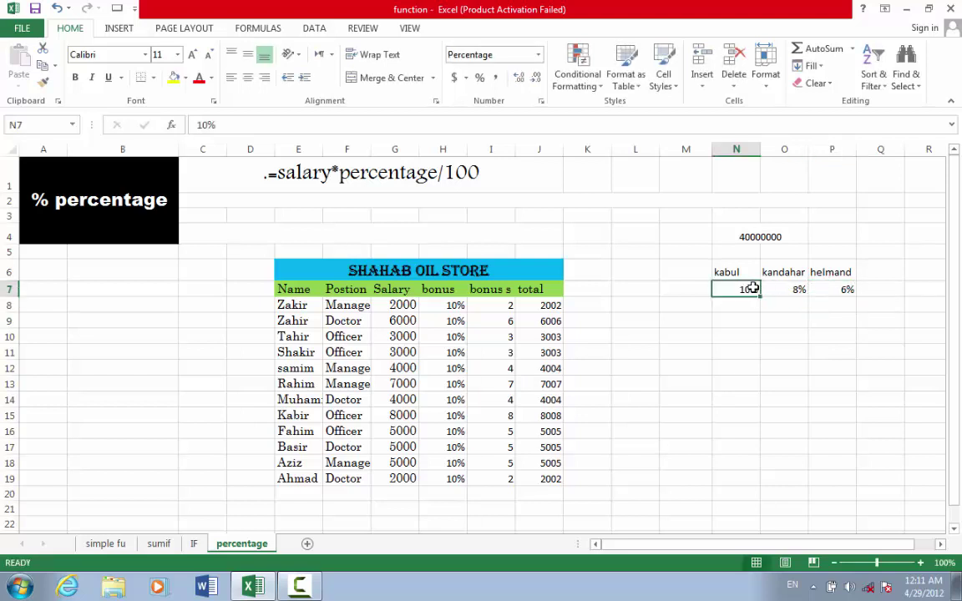
pyautogui.click(785, 293)
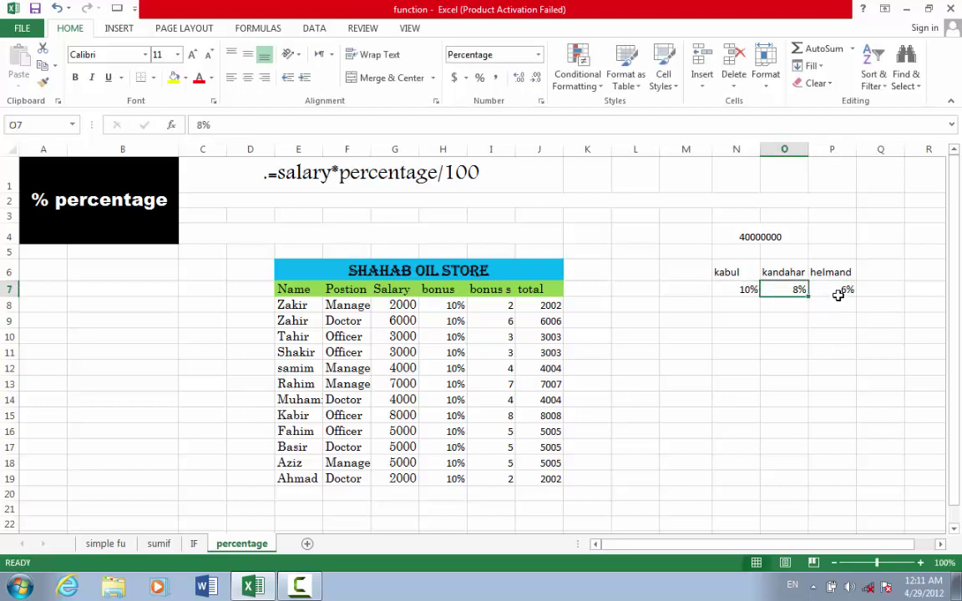
pyautogui.click(738, 291)
pyautogui.click(791, 289)
pyautogui.click(837, 287)
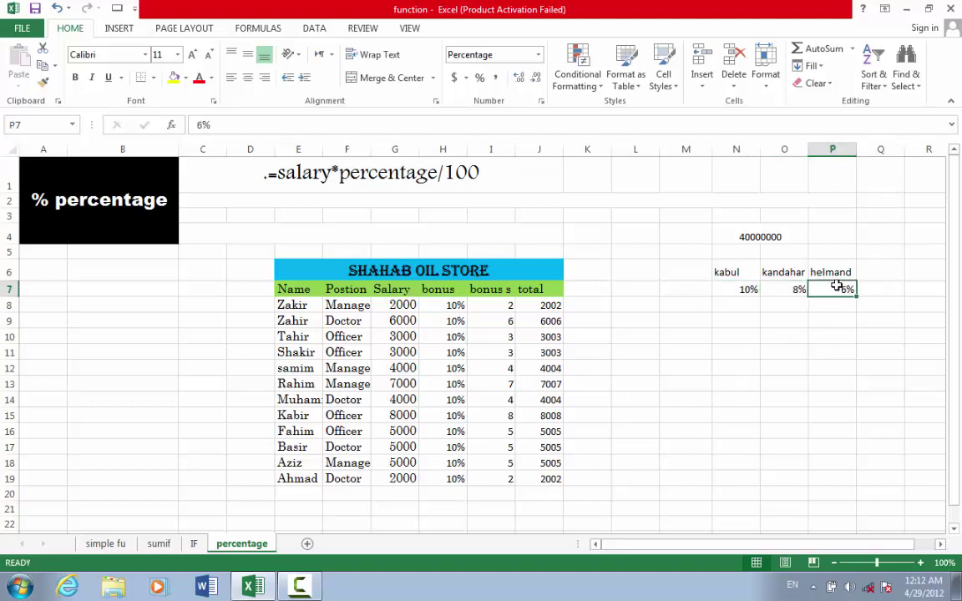
pyautogui.click(738, 303)
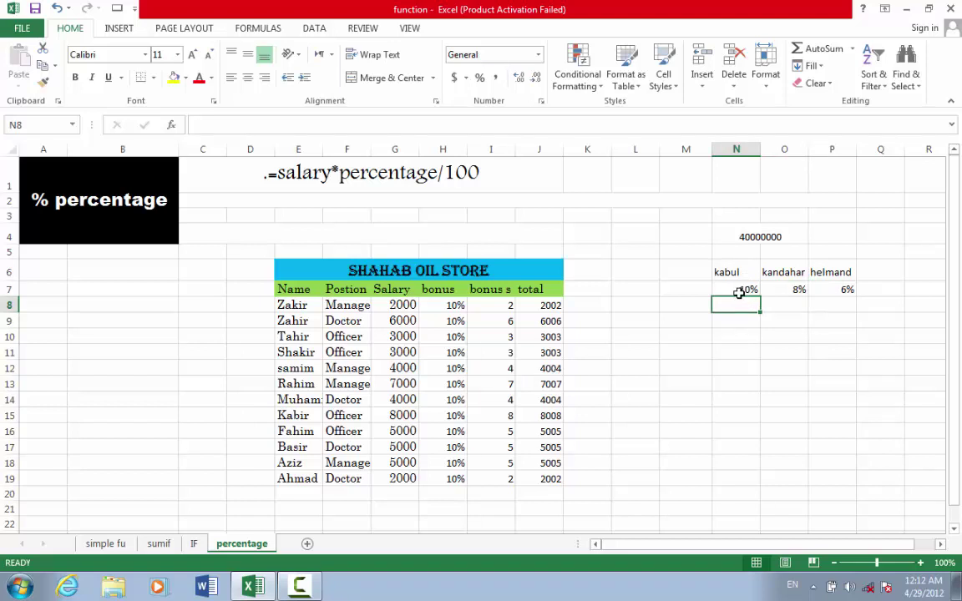
# Enter =N4*N7/100 in N8, giving kabul's share as 40000.
pyautogui.click(738, 292)
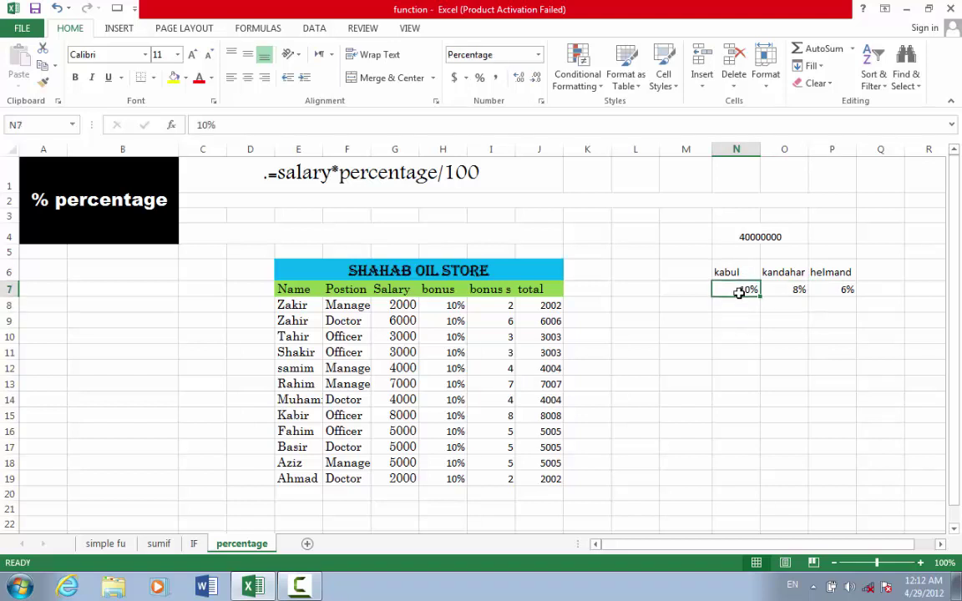
pyautogui.click(728, 305)
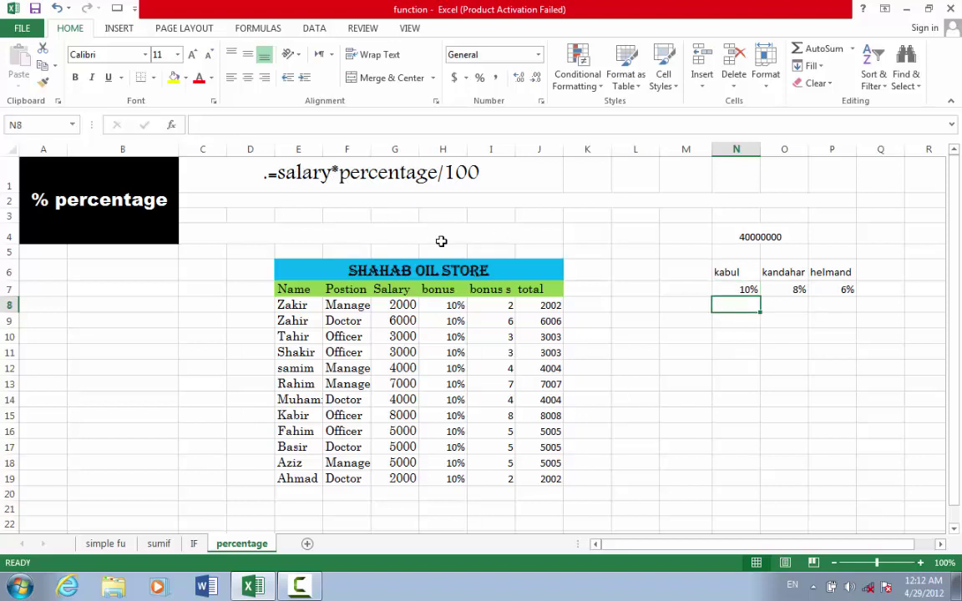
pyautogui.write('=')
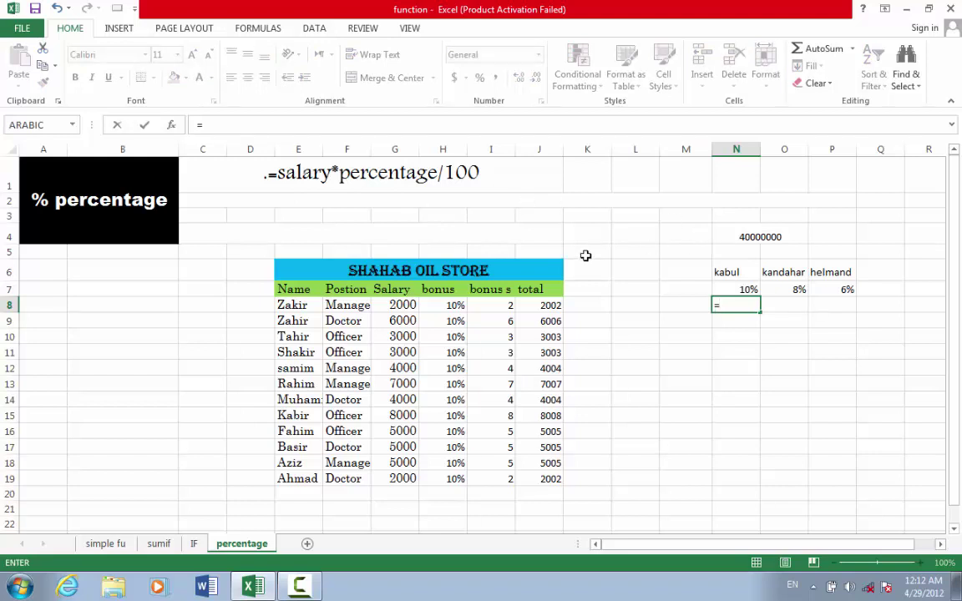
pyautogui.click(762, 237)
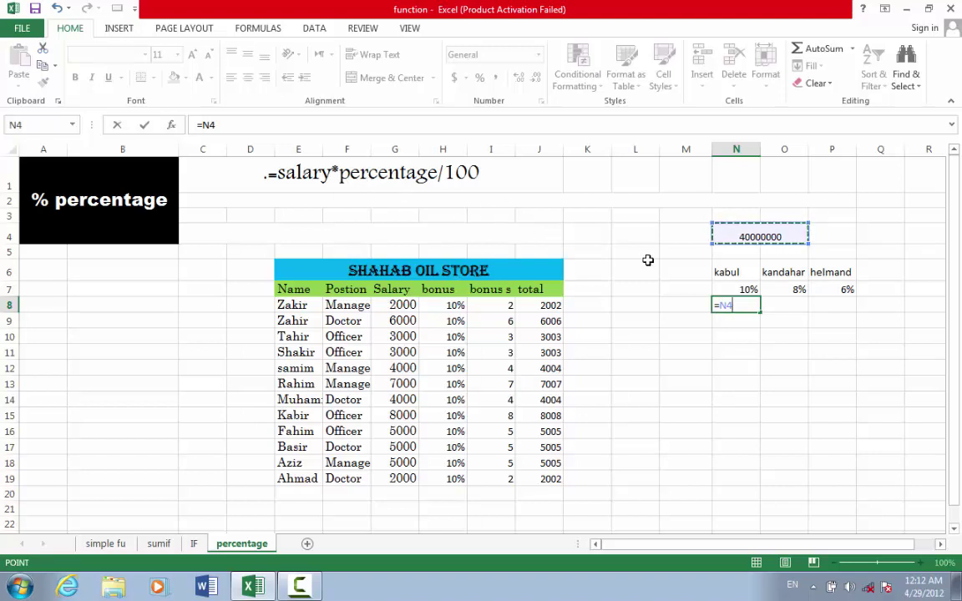
pyautogui.write('*')
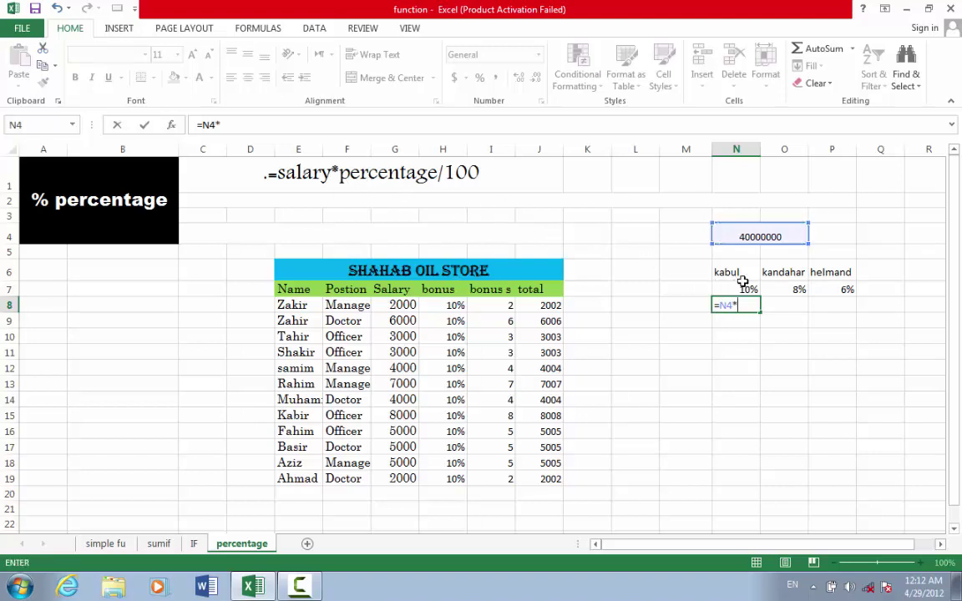
pyautogui.click(744, 289)
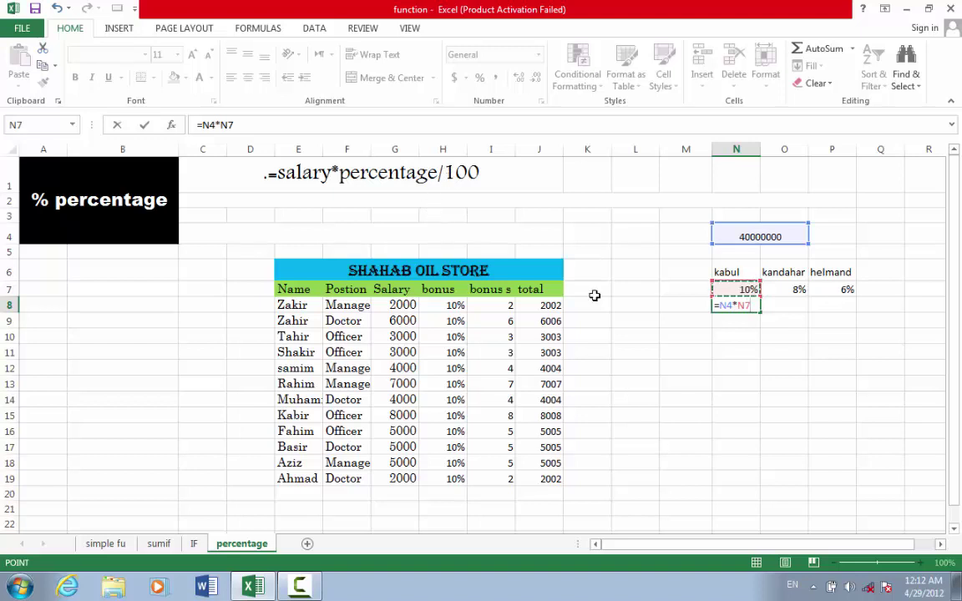
pyautogui.write('/100')
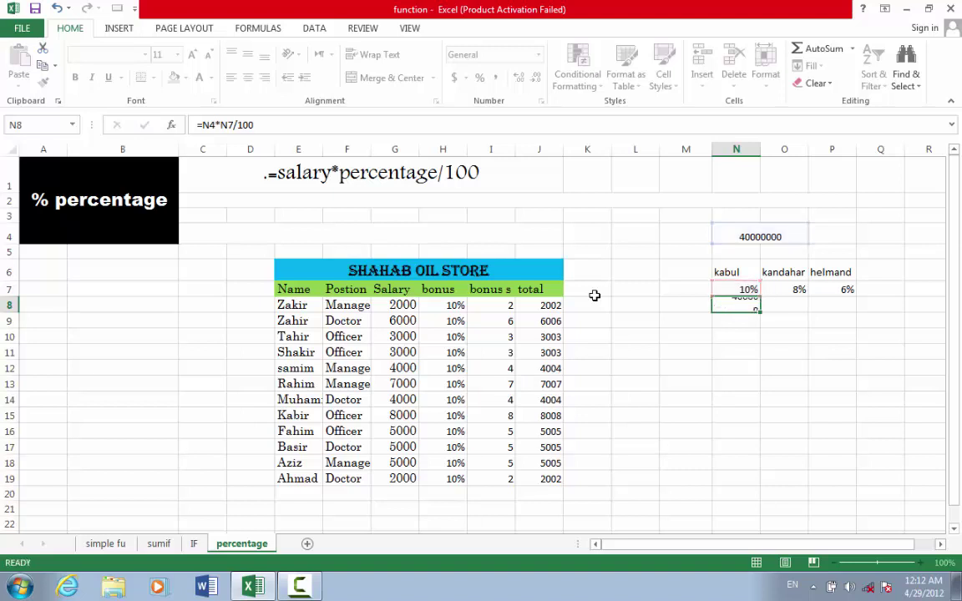
pyautogui.press('Return')
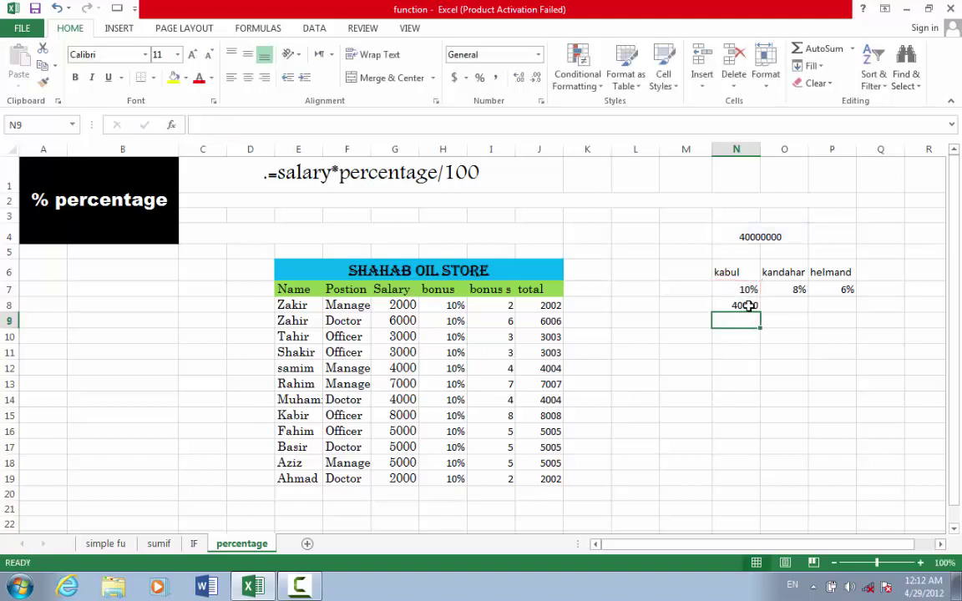
pyautogui.click(749, 306)
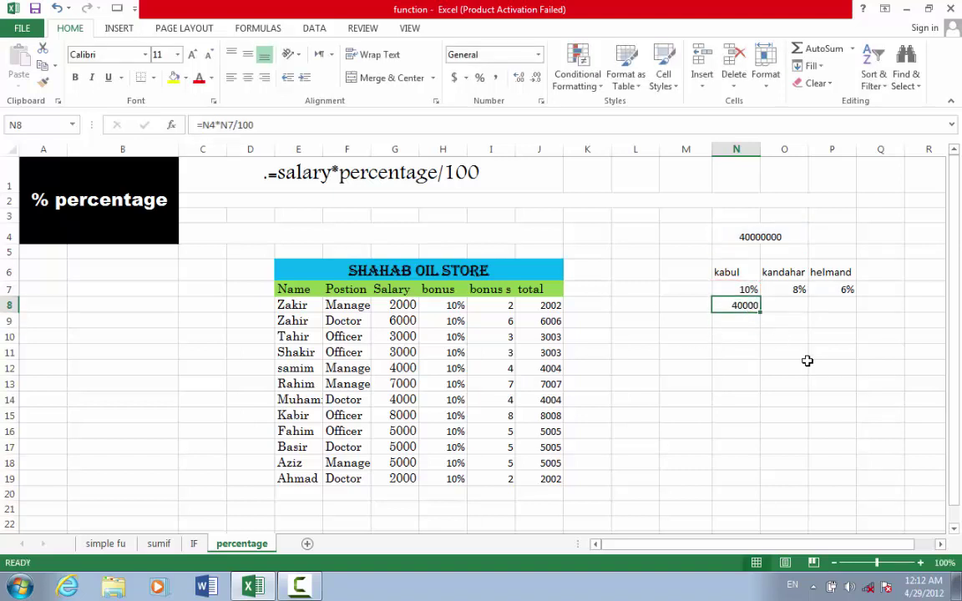
pyautogui.click(789, 306)
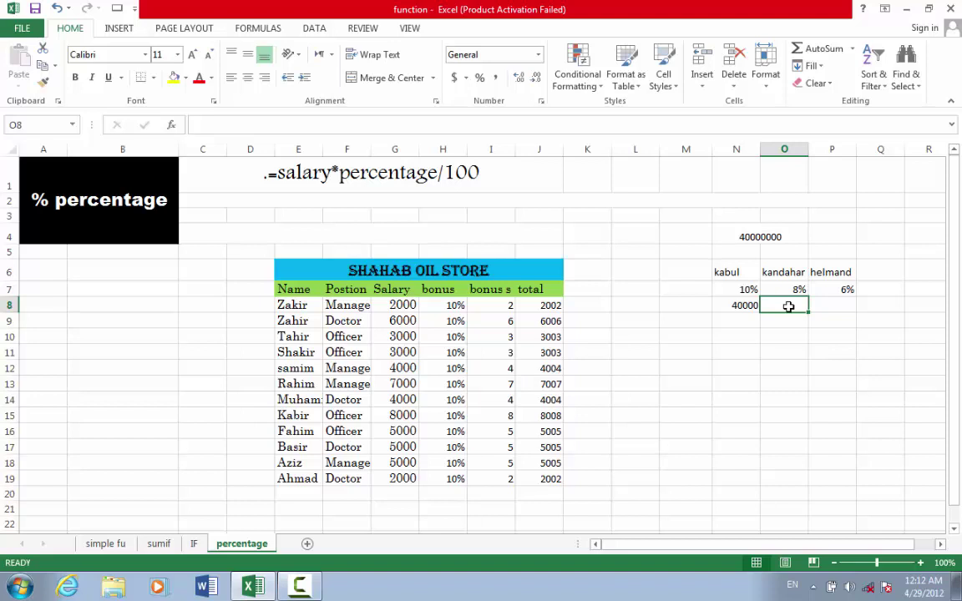
# Enter =N4*O7/100 in O8, giving kandahar's share as 32000.
pyautogui.write('=')
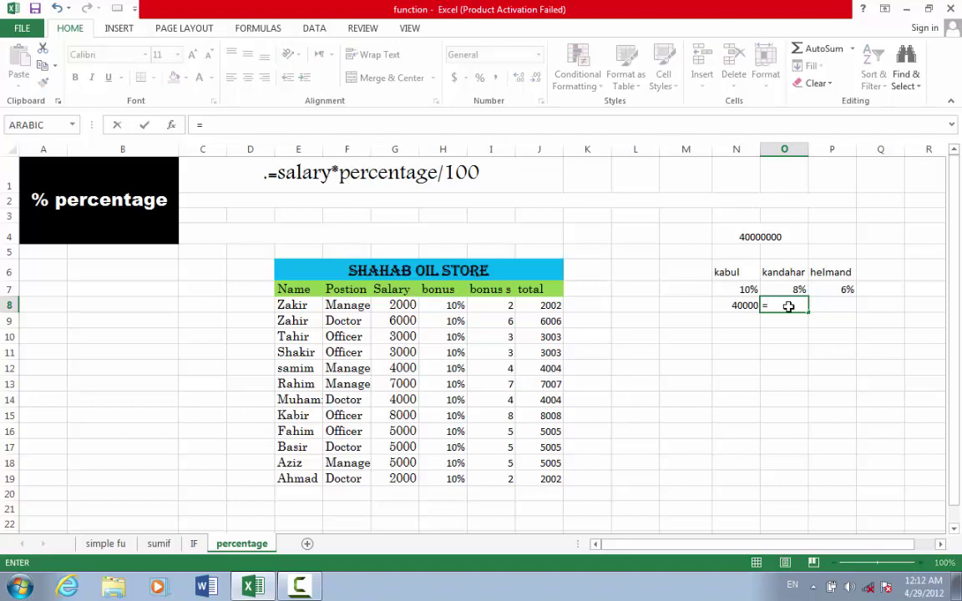
pyautogui.click(765, 237)
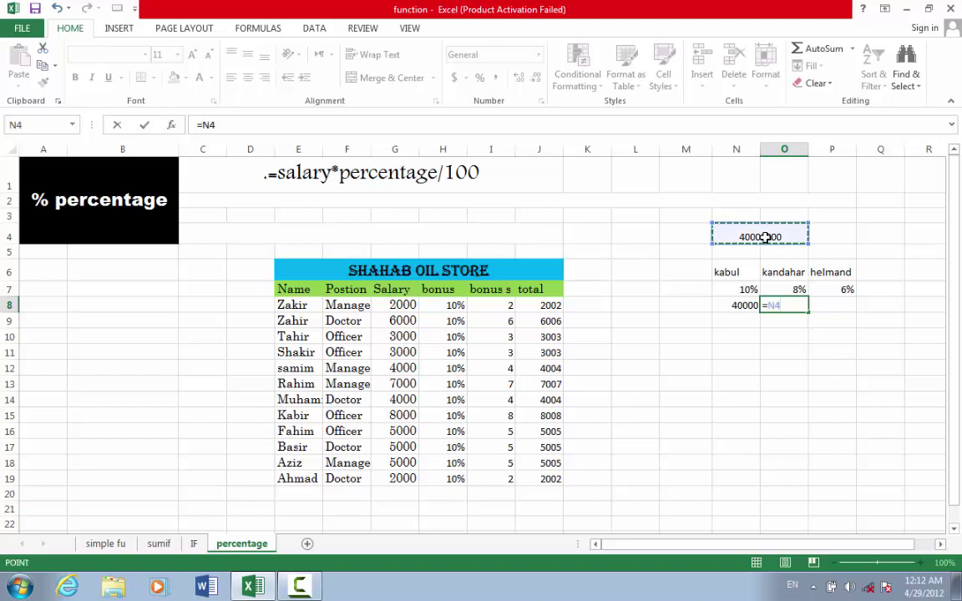
pyautogui.write('*')
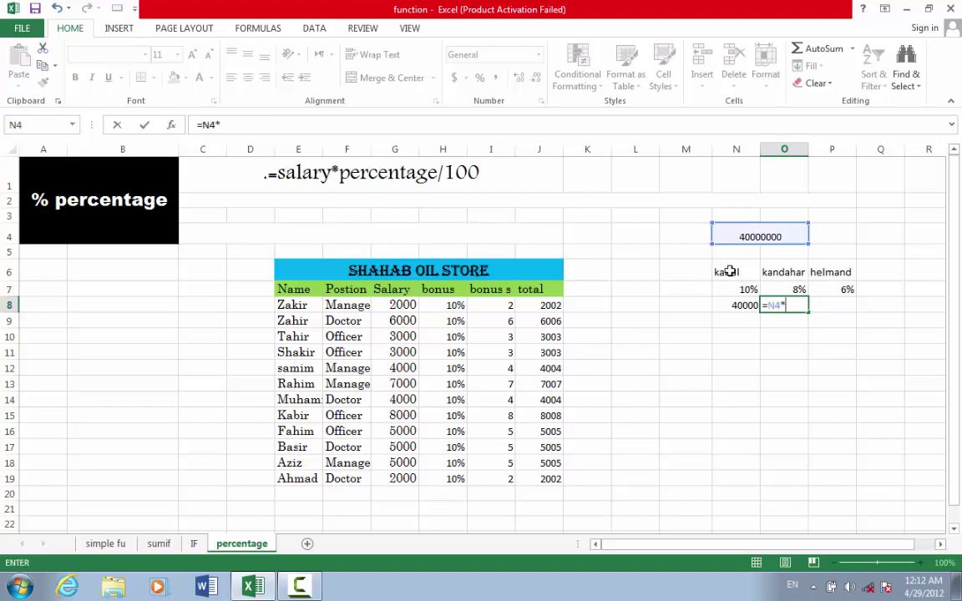
pyautogui.click(793, 290)
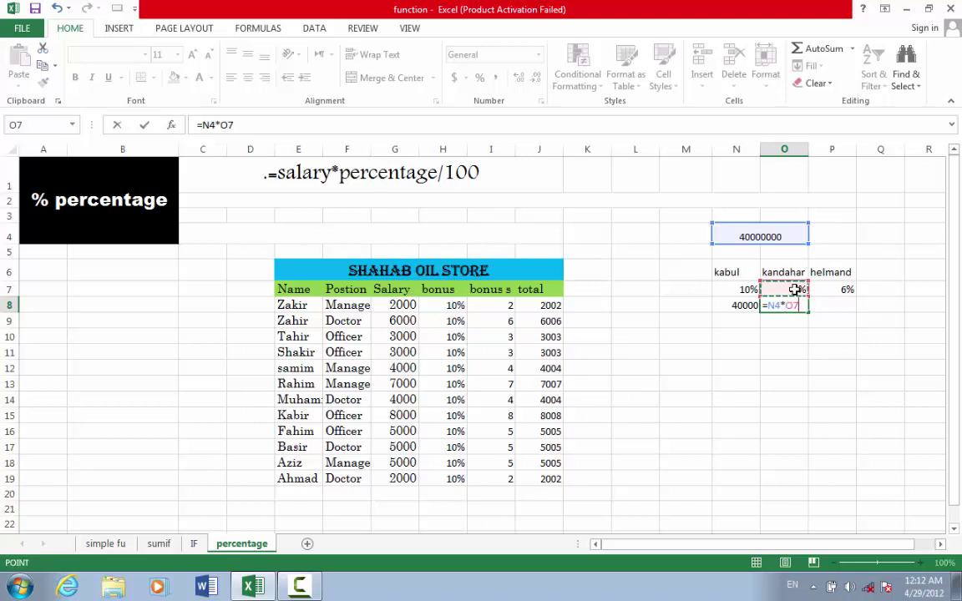
pyautogui.write('/100')
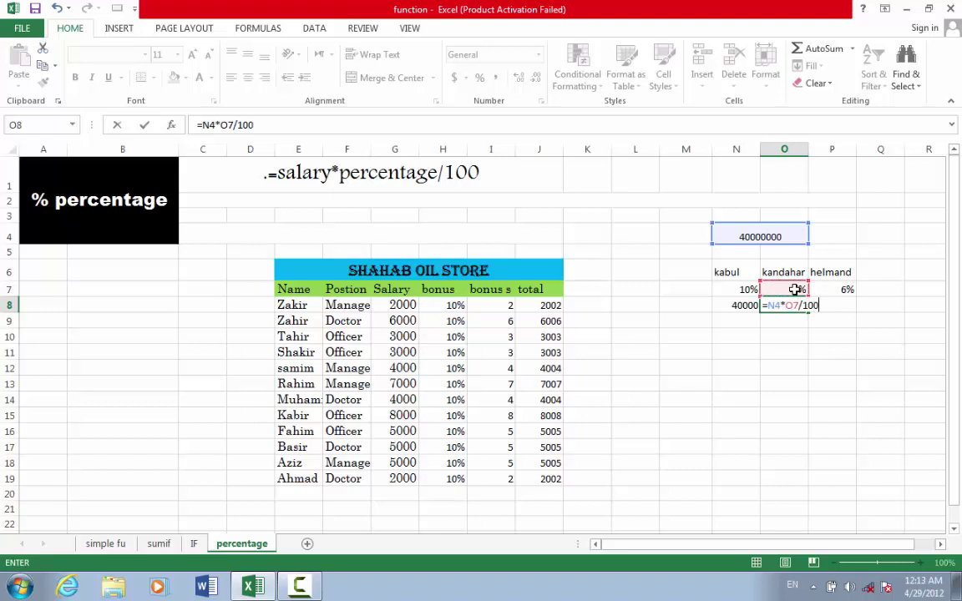
pyautogui.press('Return')
pyautogui.click(793, 306)
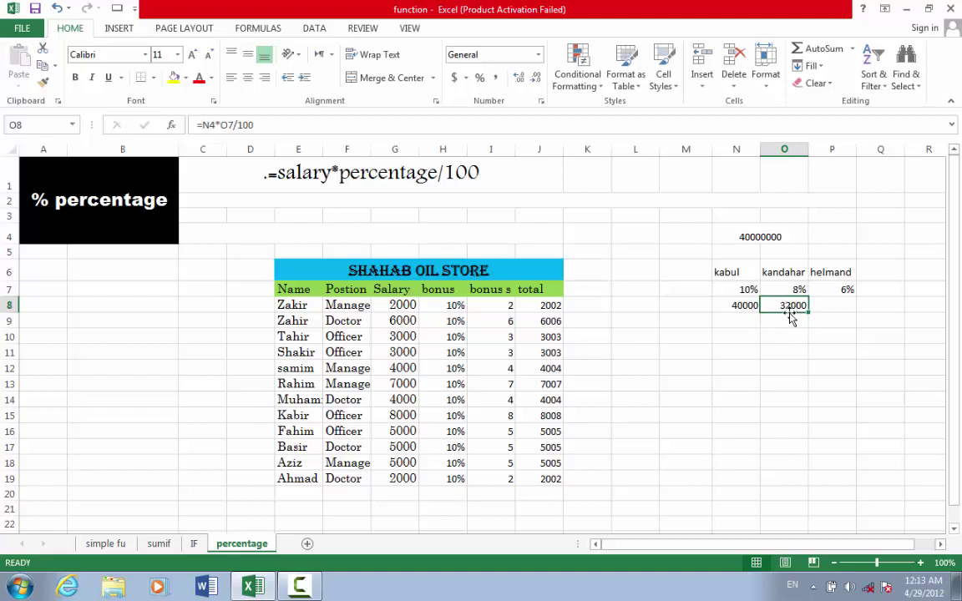
# Begin helmand's formula in P8 as N4 times P7 divided by 100.
pyautogui.click(849, 306)
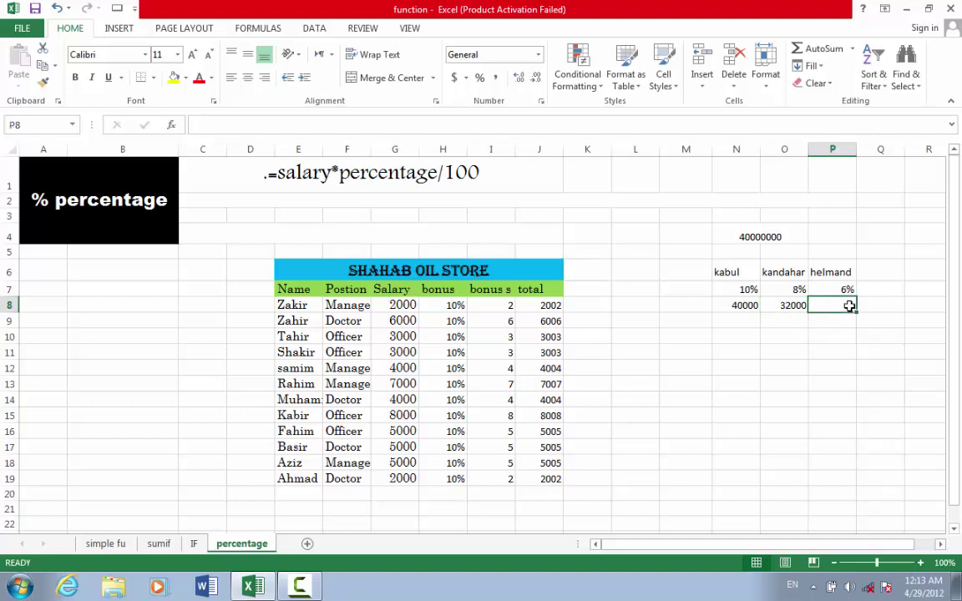
pyautogui.write('=')
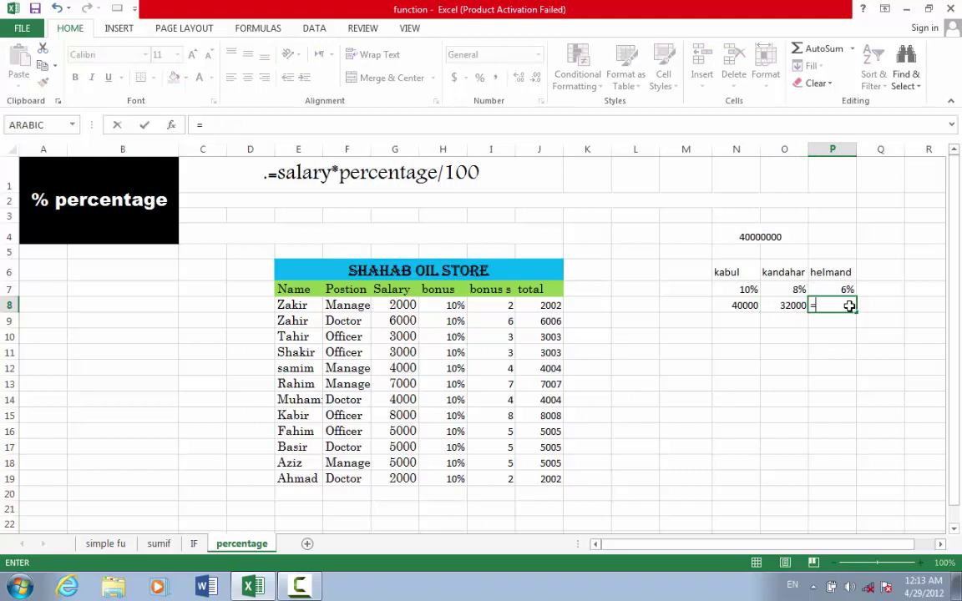
pyautogui.click(760, 240)
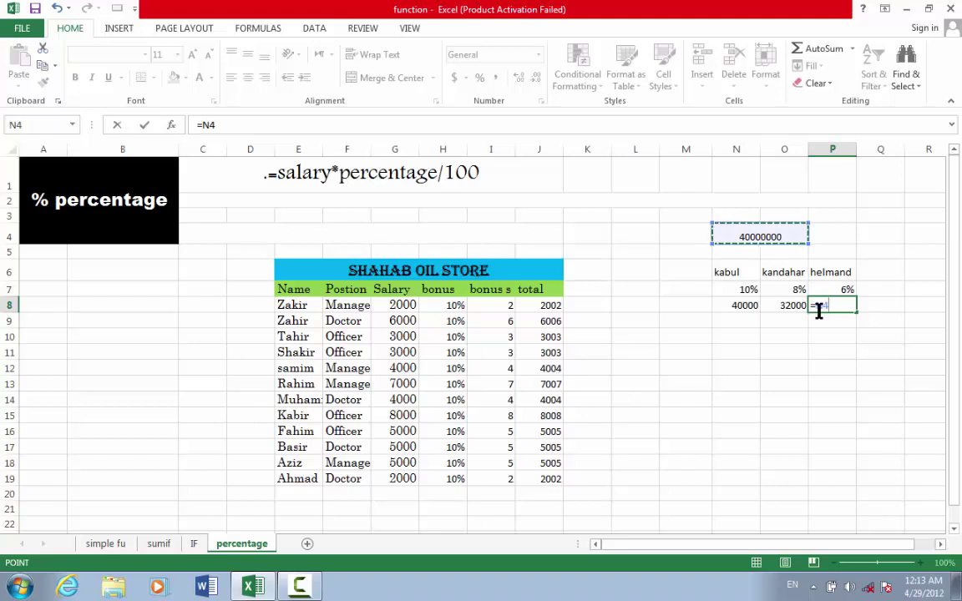
pyautogui.write('*')
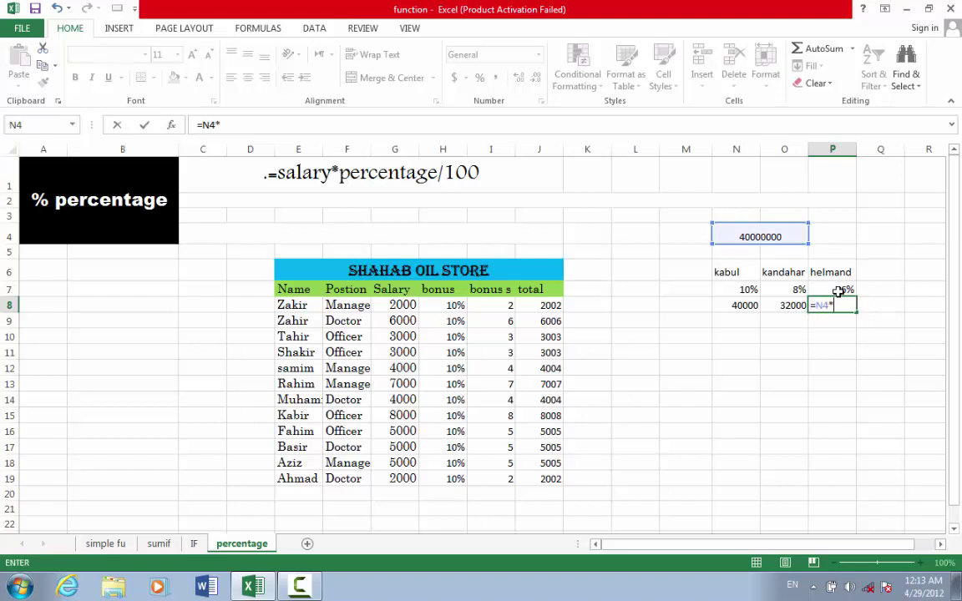
pyautogui.click(838, 289)
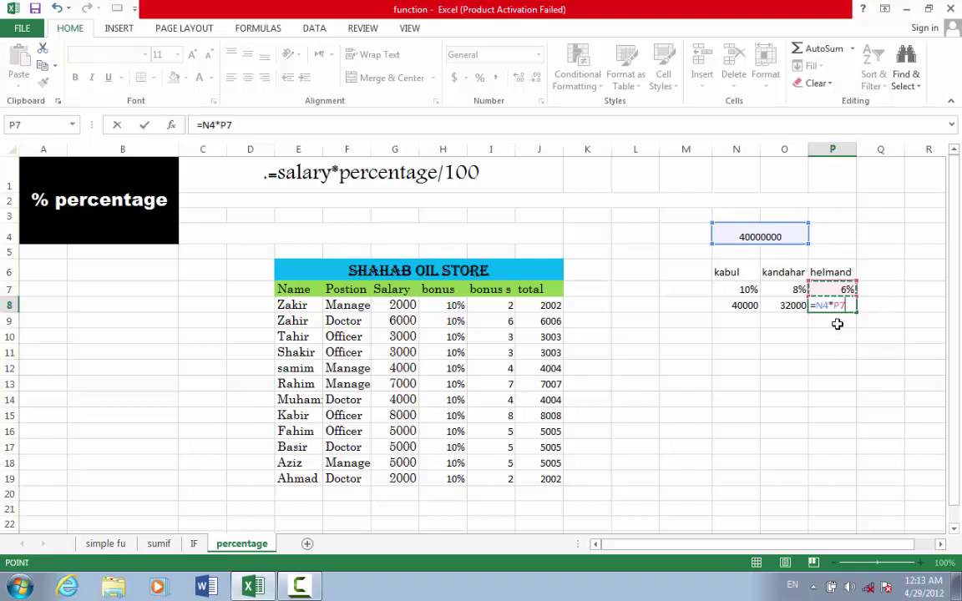
pyautogui.write('/100')
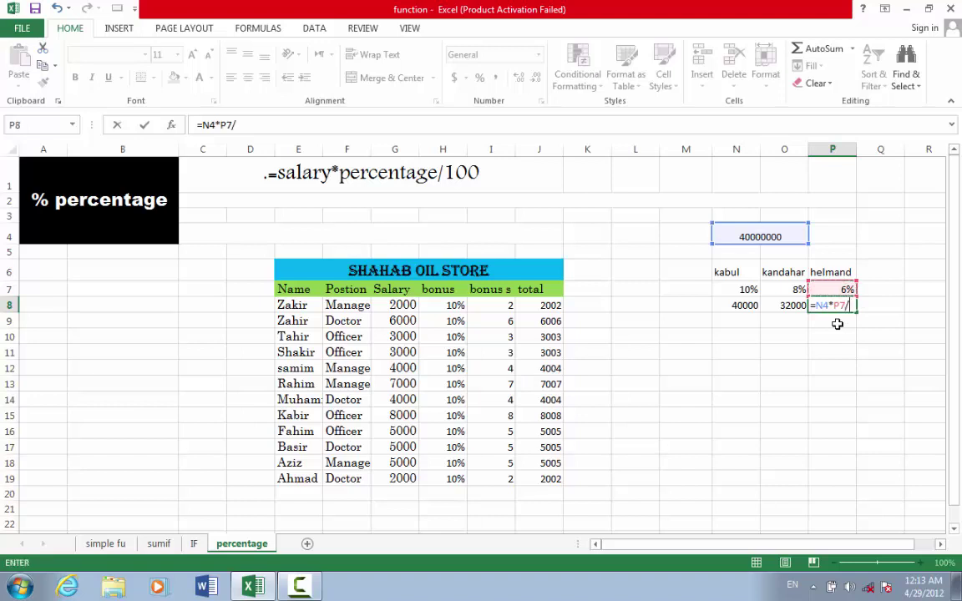